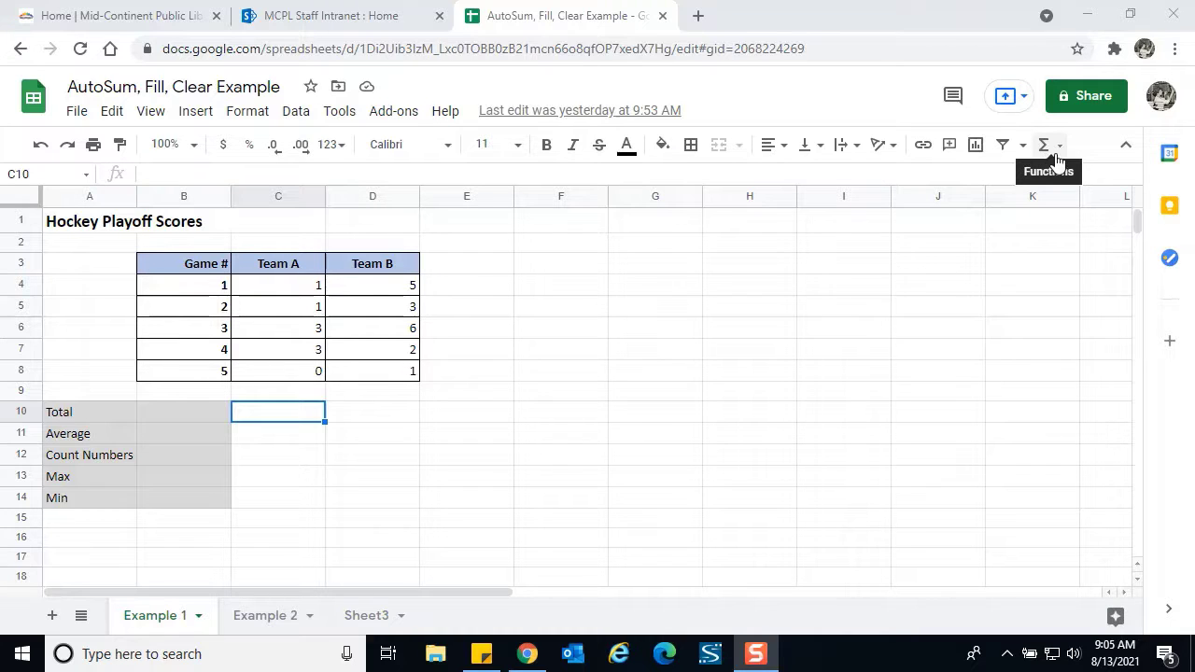
Total Team A's scores in C10 with a SUM function over C4:C8.
left_click(1058, 152)
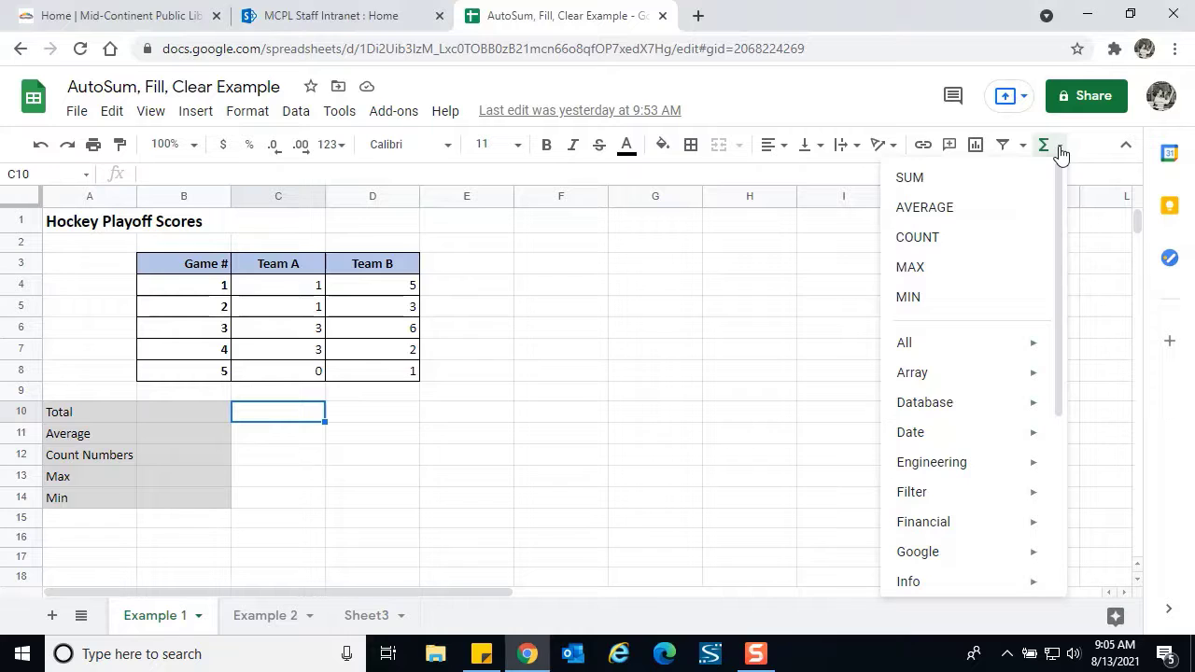
left_click(912, 186)
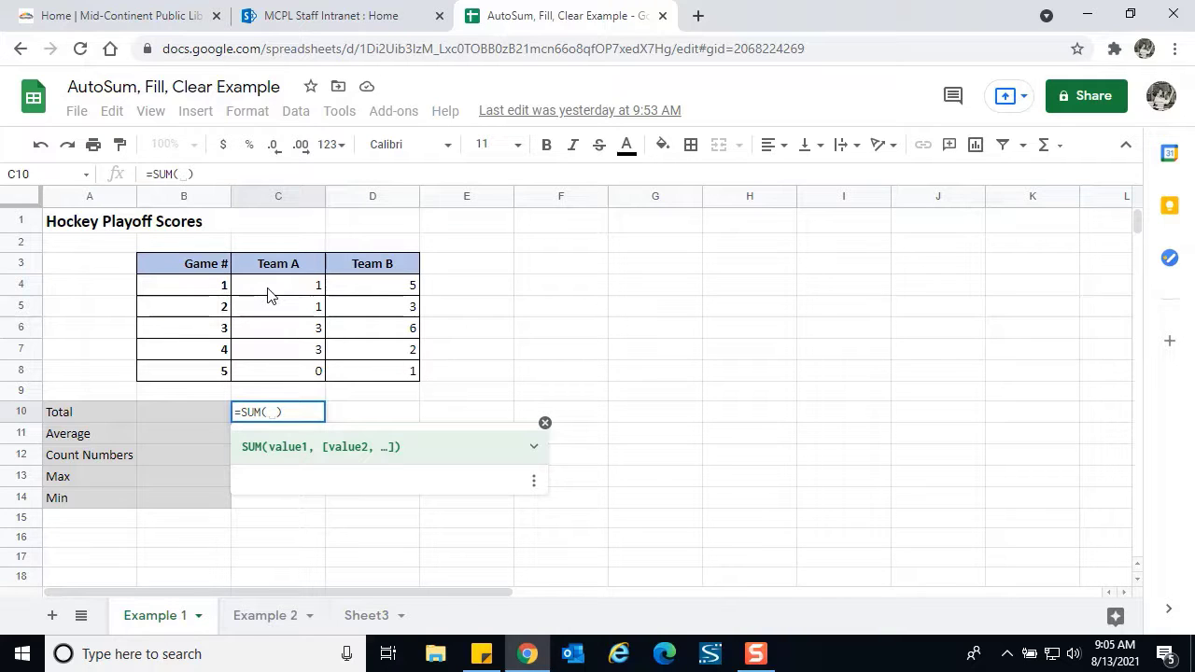
left_click_drag(268, 289, 271, 373)
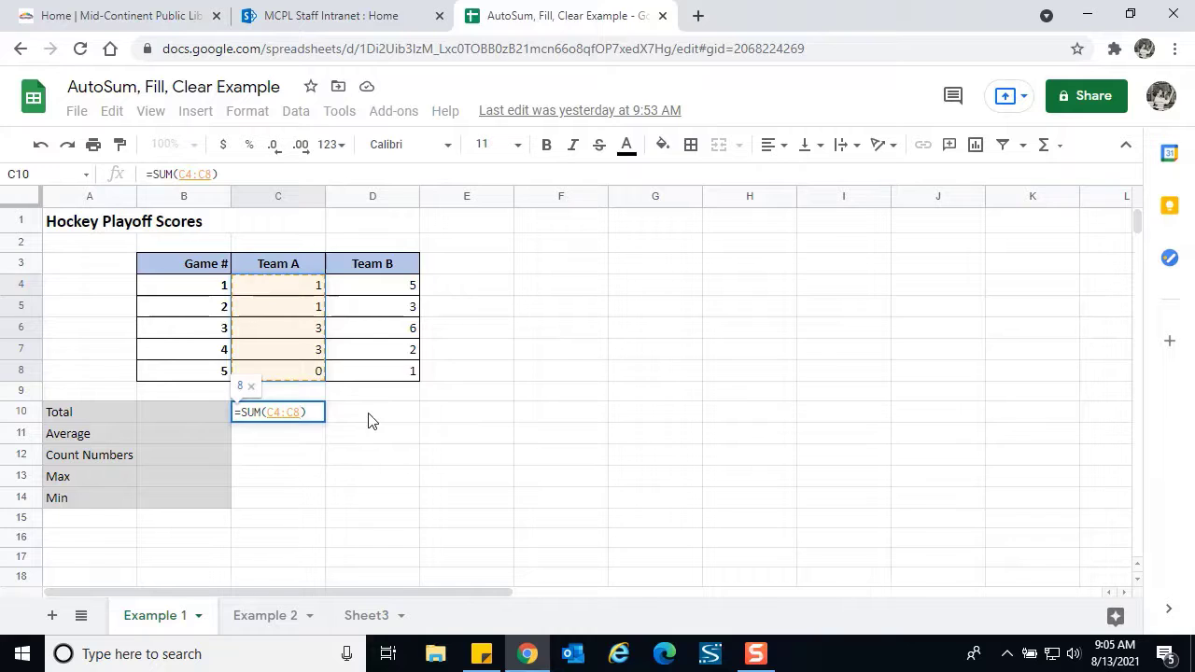
key("Return")
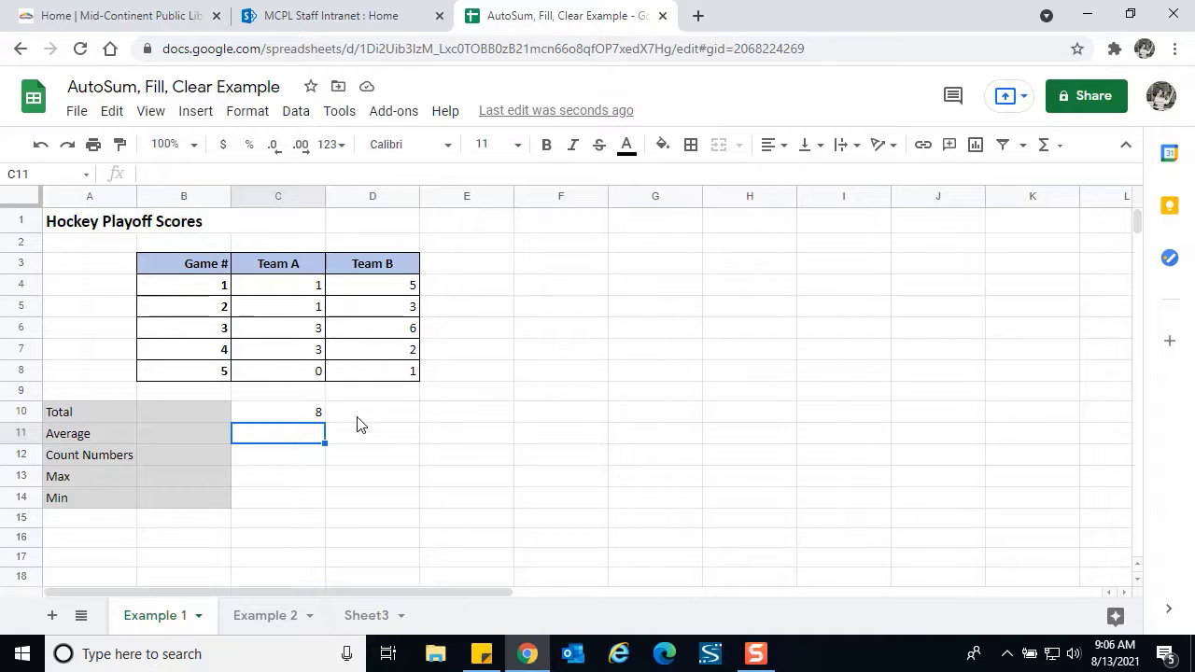
Total Team B's scores in D10 with a SUM function over D4:D8.
left_click(375, 417)
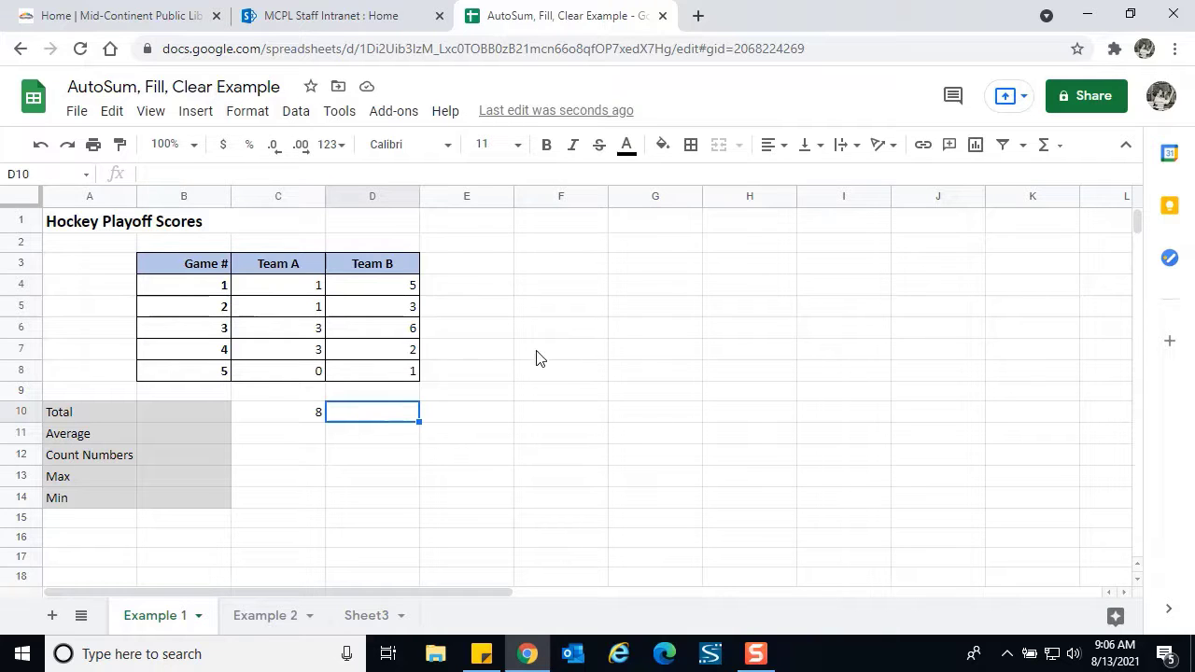
left_click(1052, 150)
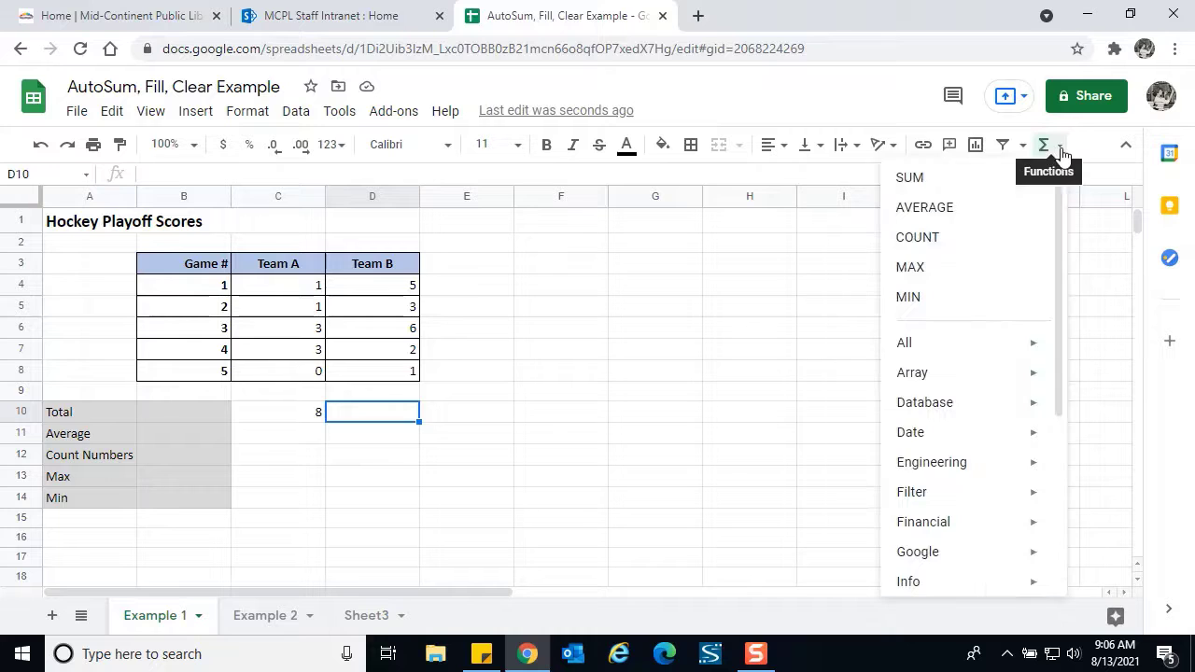
left_click(922, 180)
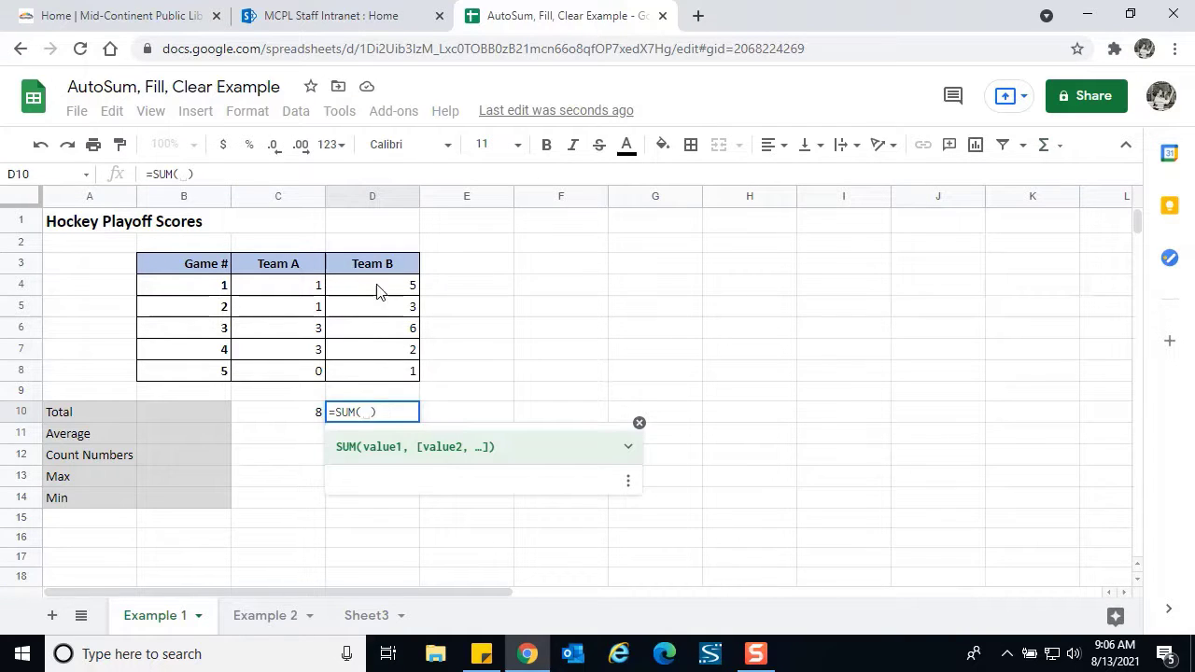
left_click_drag(380, 292, 379, 373)
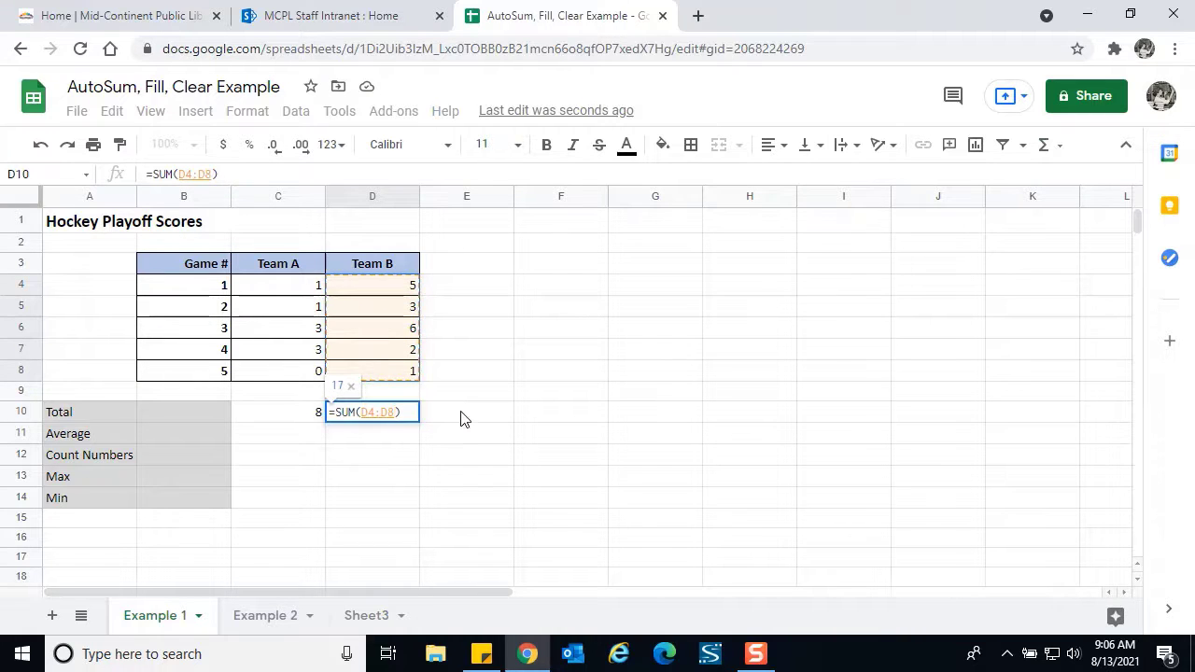
key("Return")
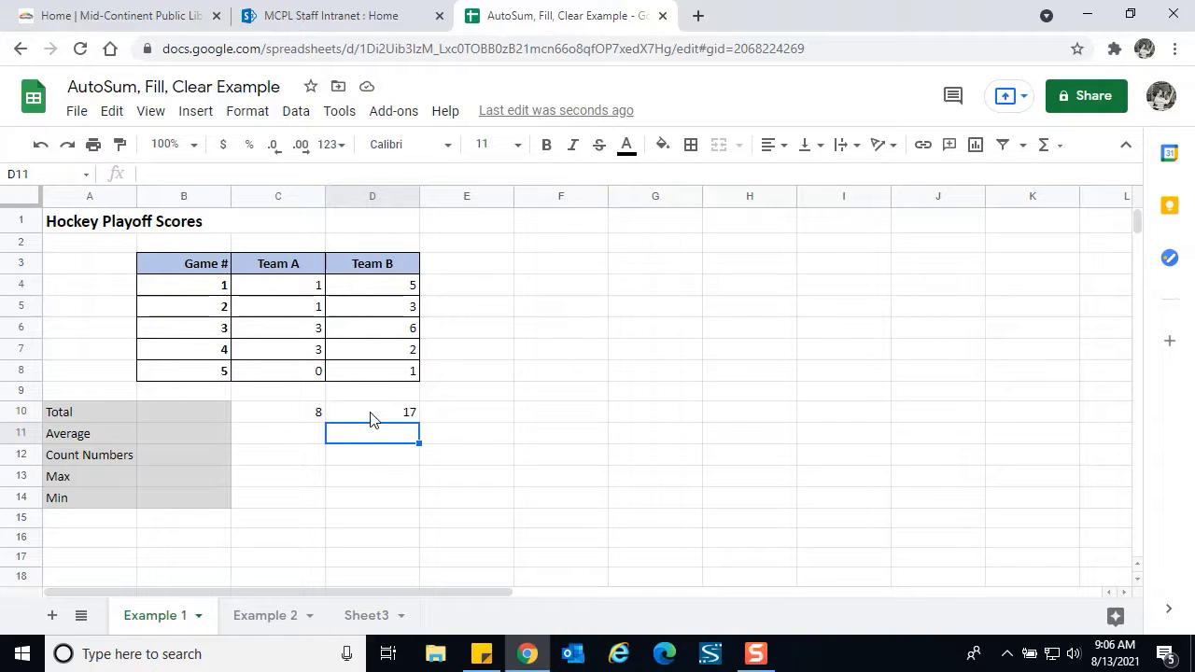
Calculate Team A's average score in C11 with an AVERAGE function over C4:C8.
left_click(288, 437)
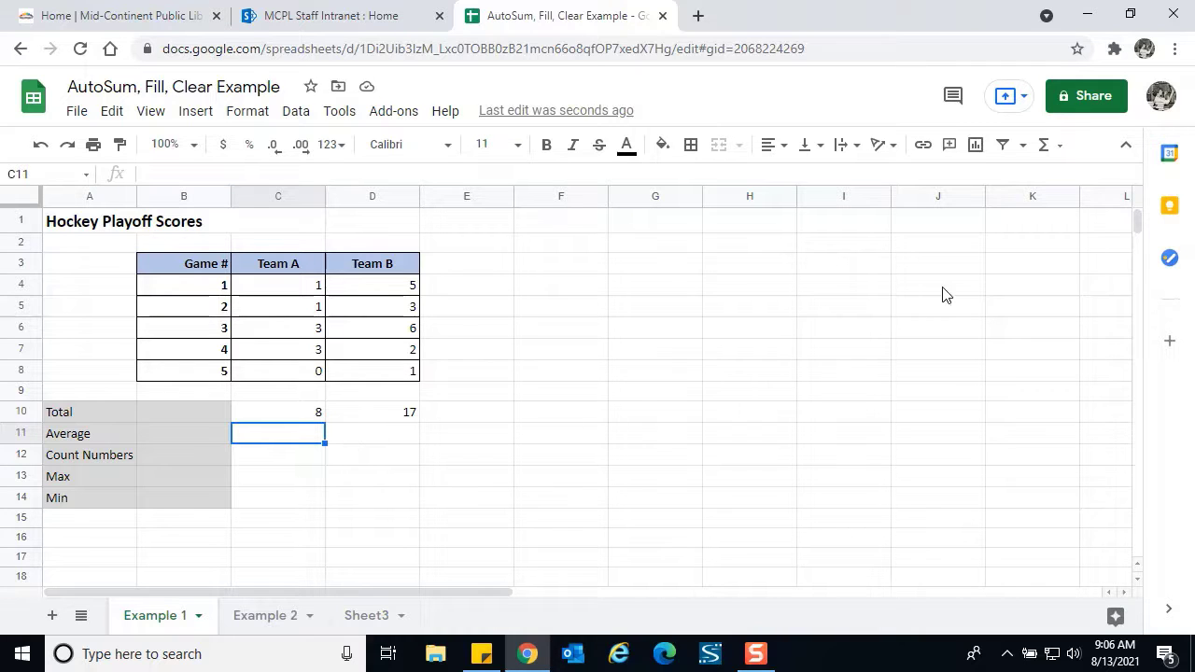
left_click(1060, 147)
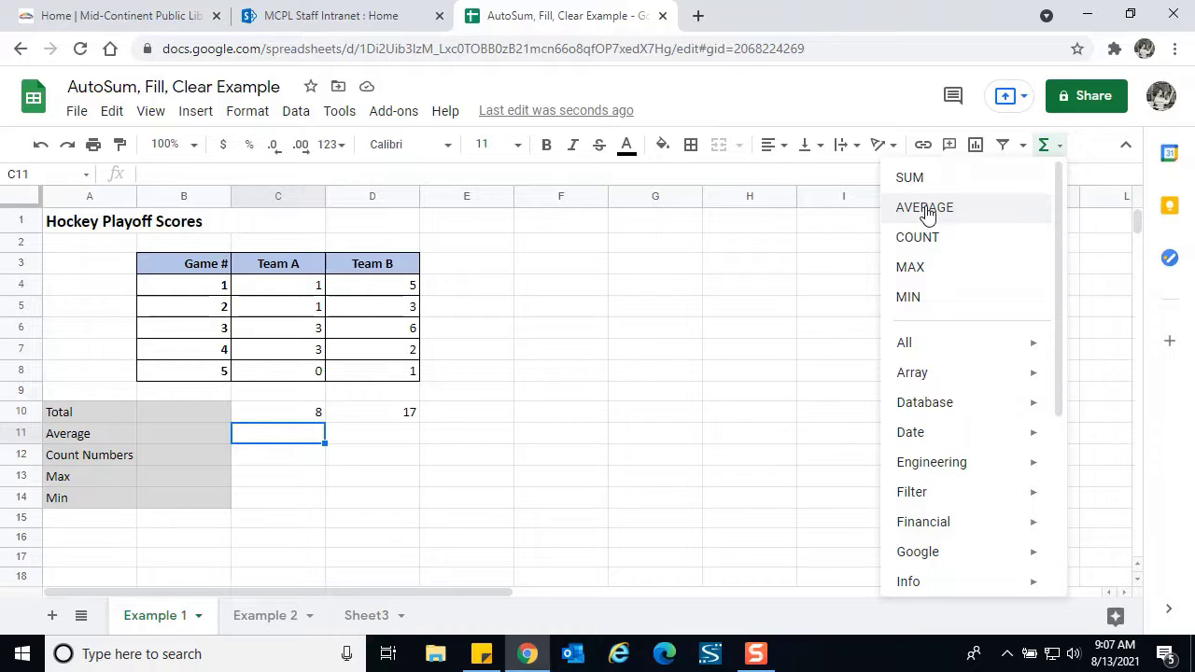
left_click(924, 210)
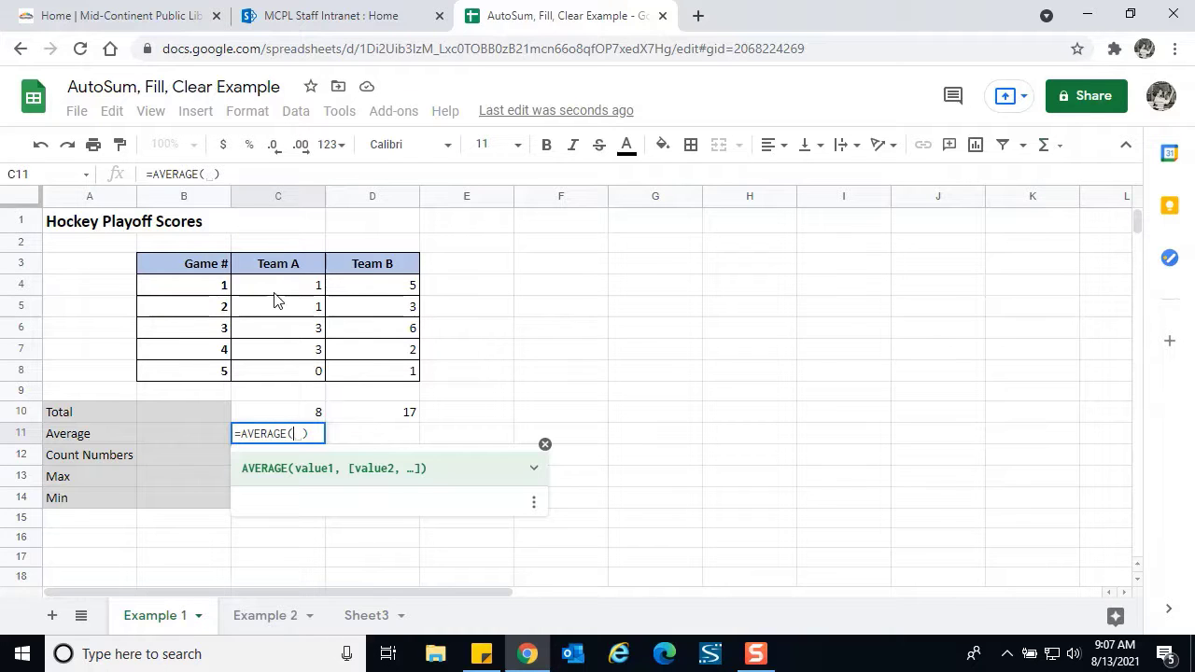
left_click_drag(276, 295, 280, 371)
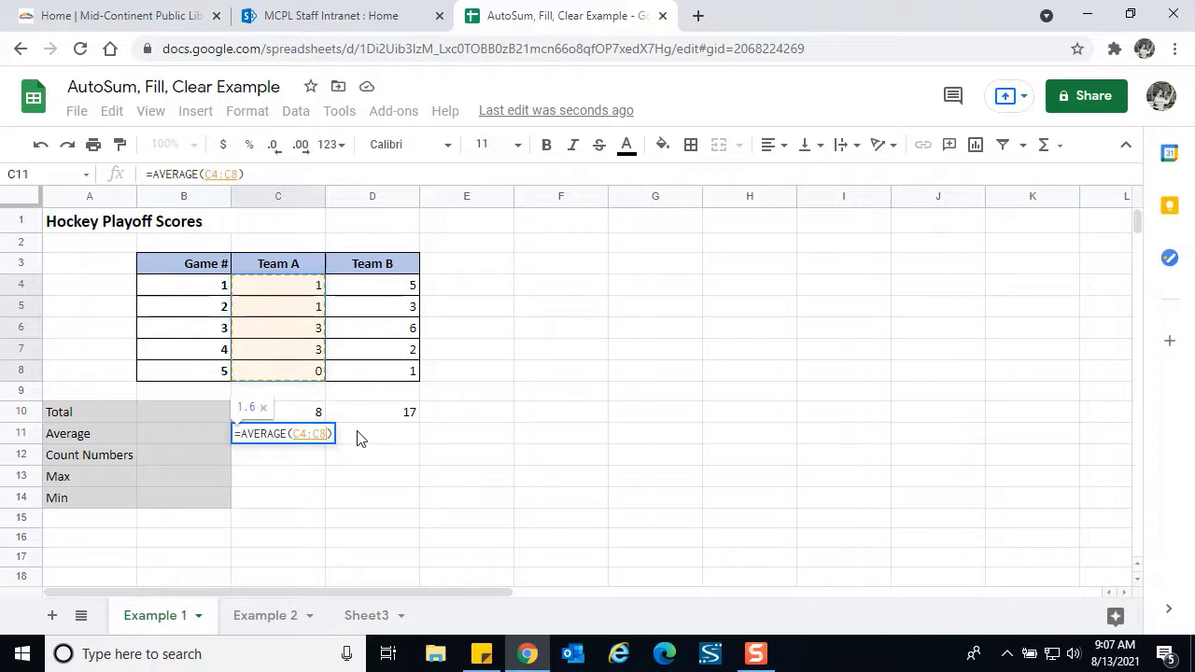
key("Return")
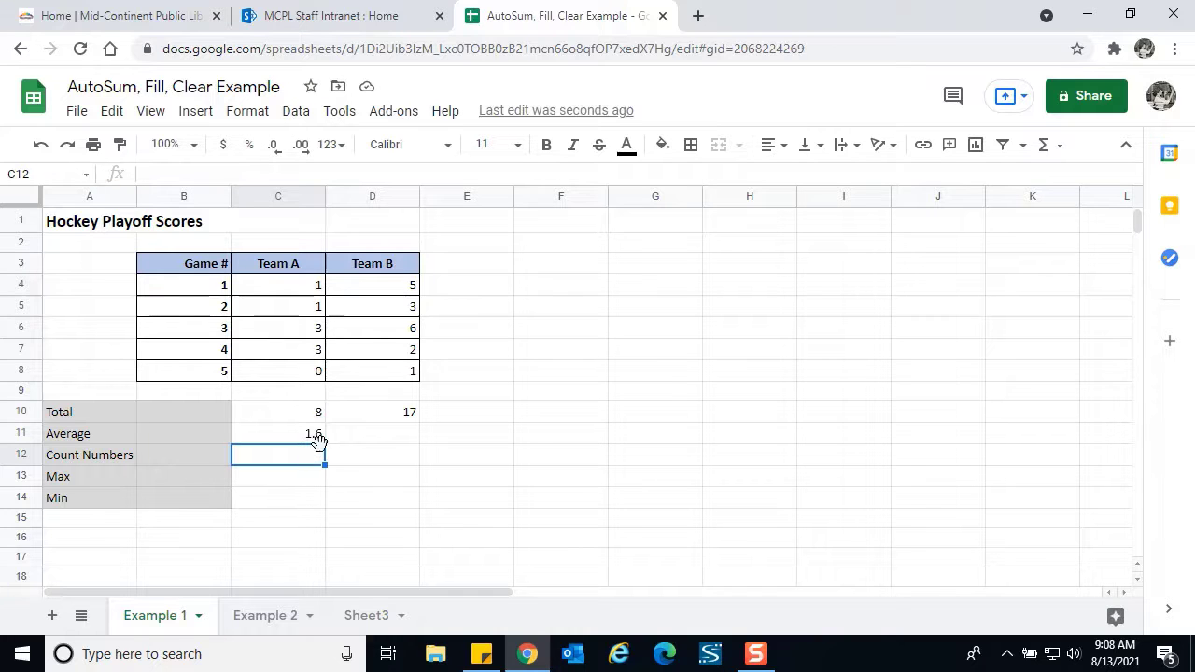
Calculate Team B's average score in D11 with an AVERAGE function over D4:D8.
left_click(377, 441)
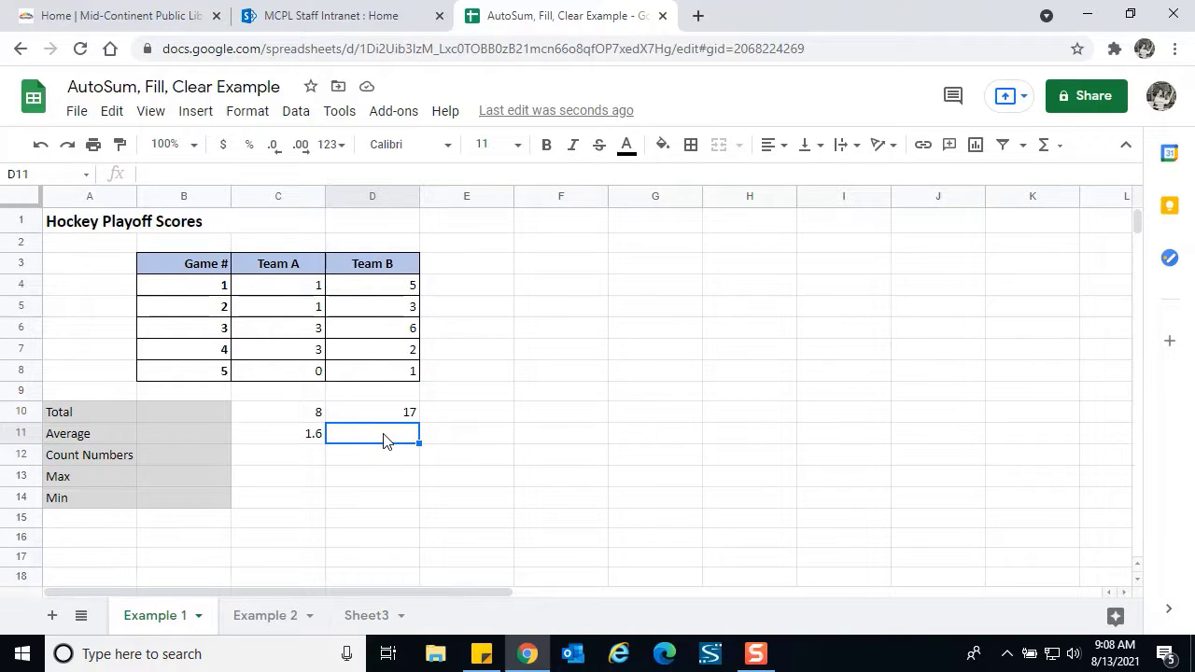
left_click(1065, 151)
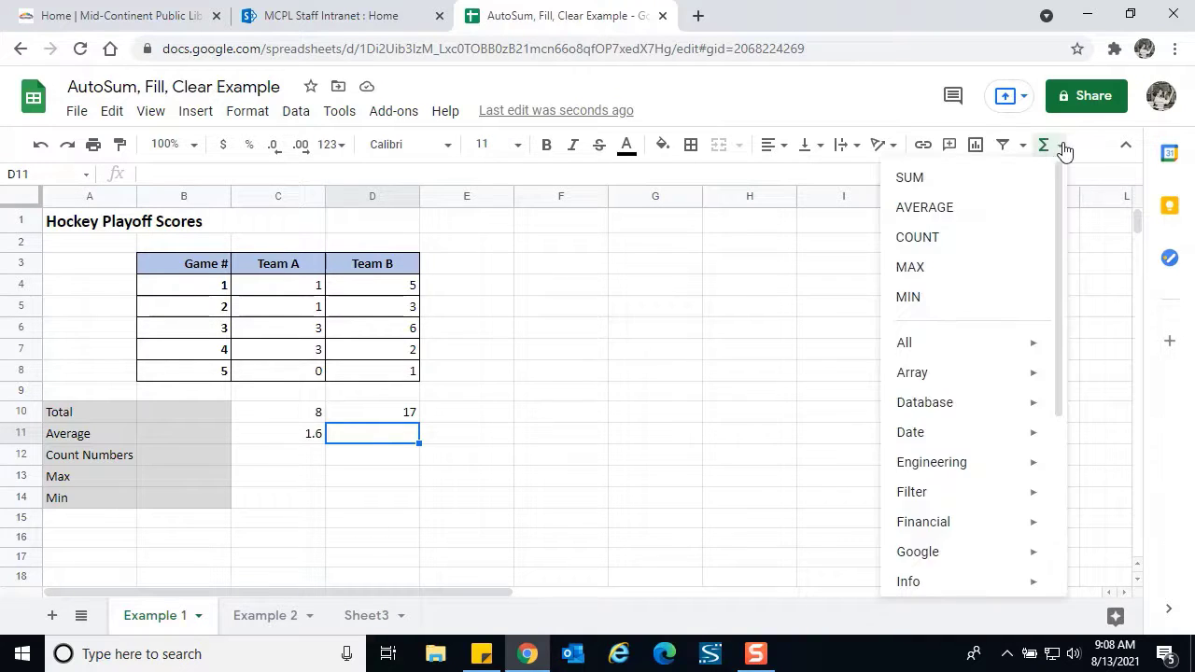
left_click(918, 210)
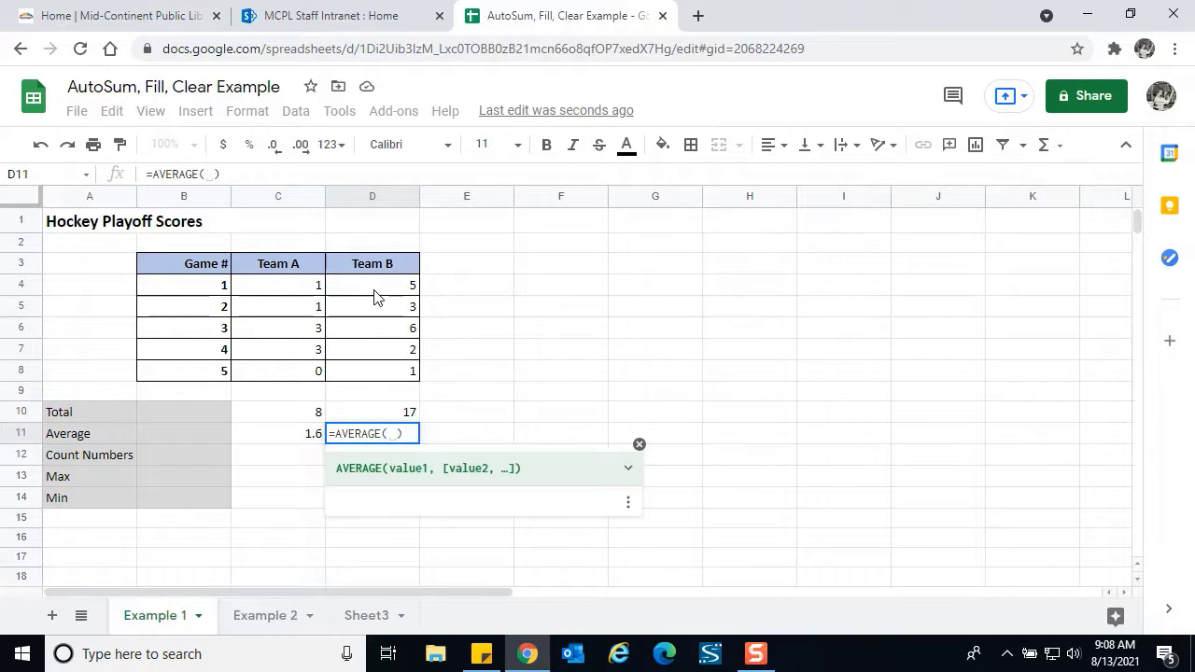
left_click_drag(373, 295, 373, 378)
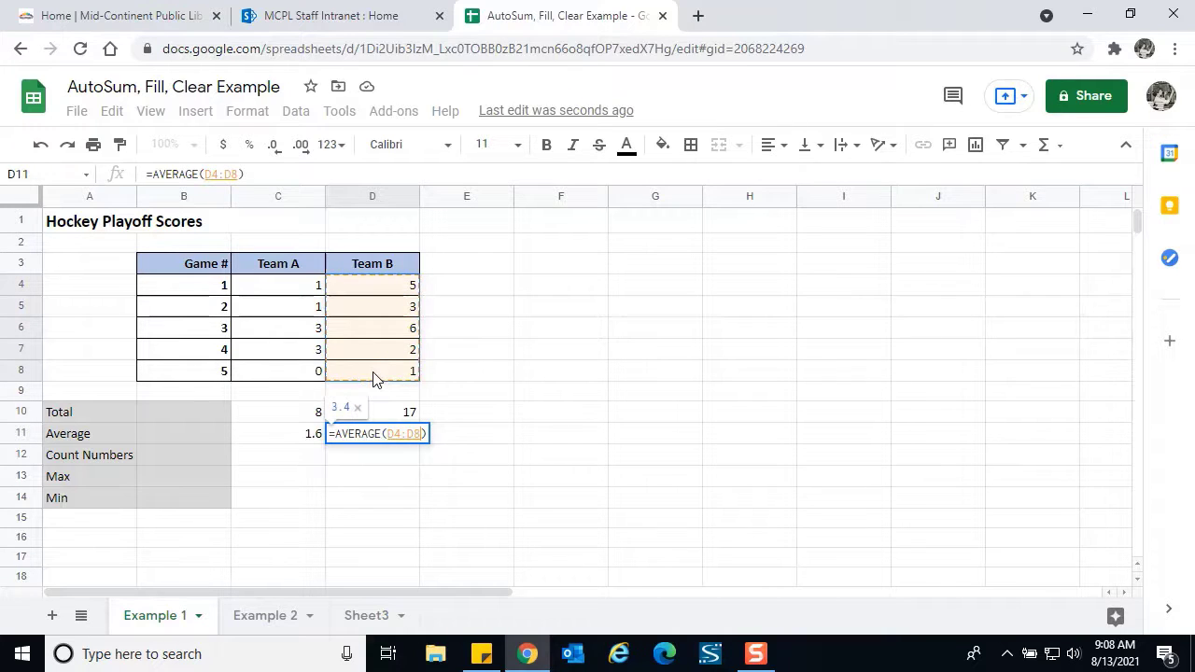
key("Return")
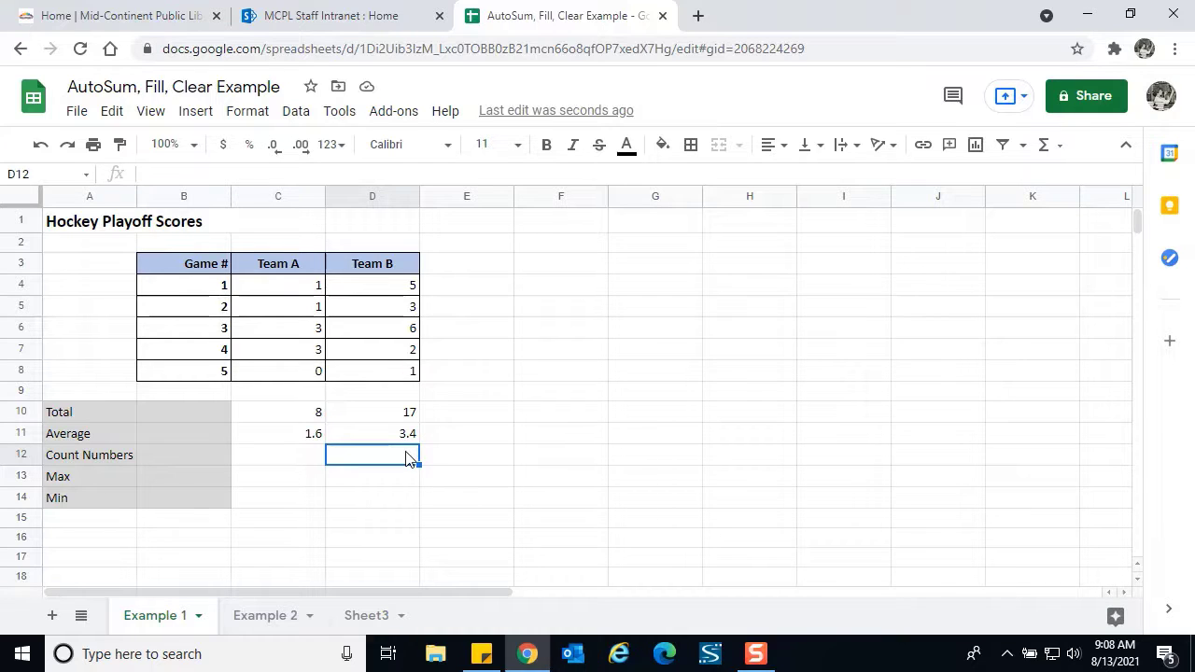
Count the numeric entries in Team A's column in C12 with a COUNT function over C2:C8.
left_click(296, 459)
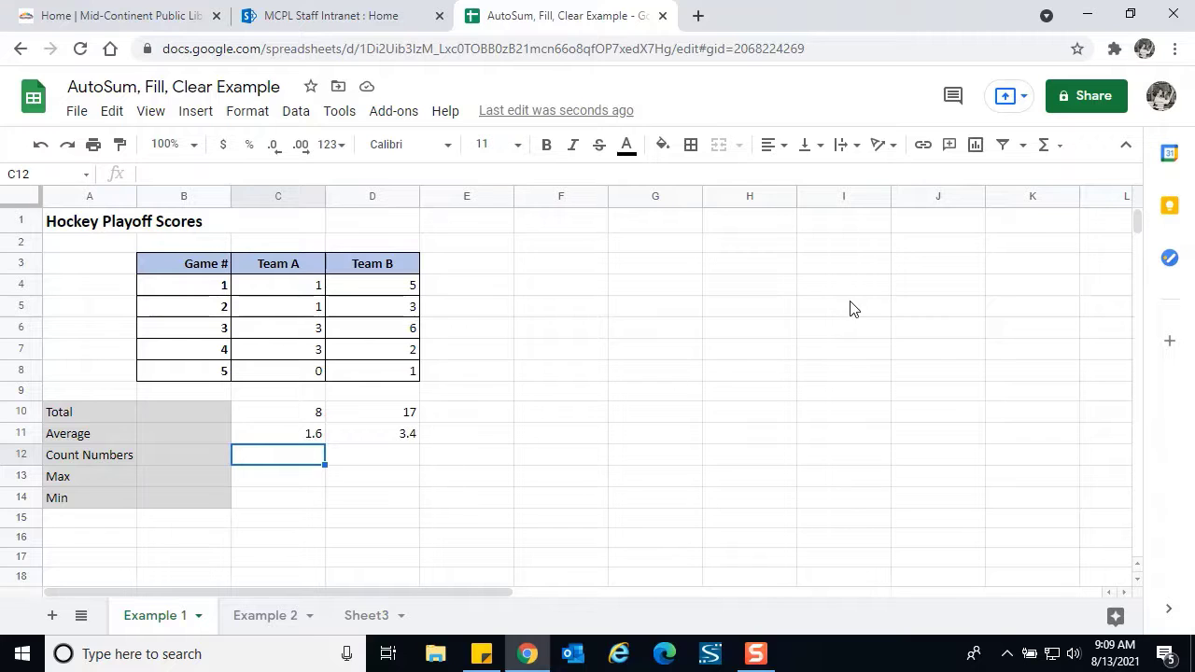
left_click(1059, 151)
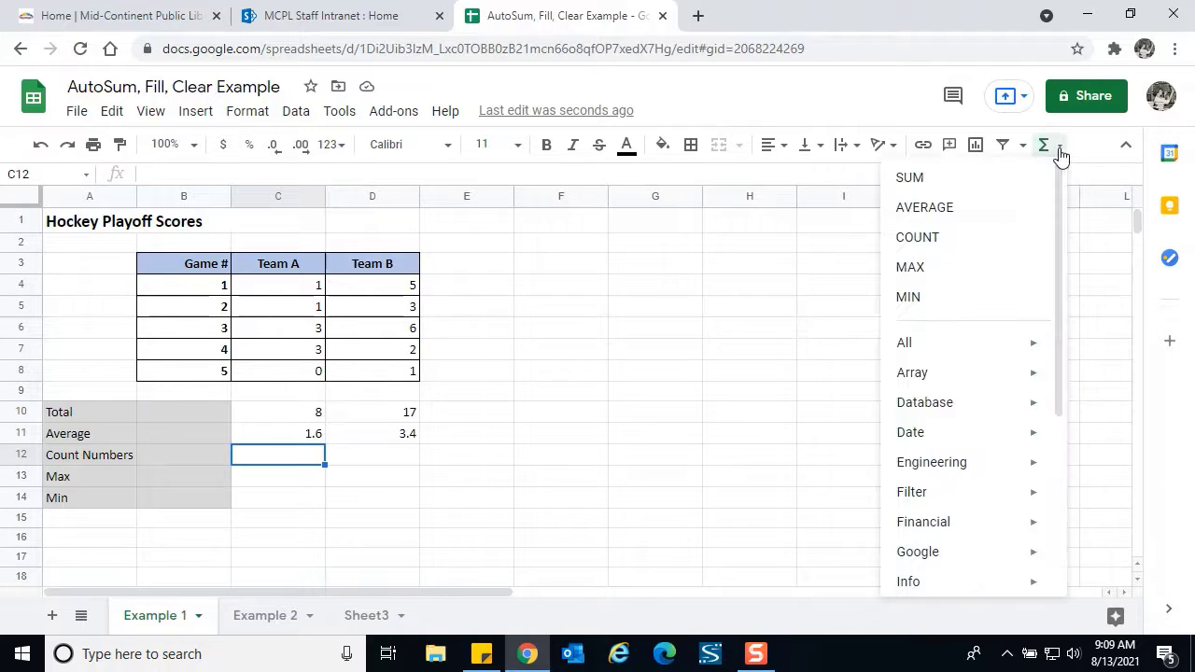
left_click(933, 241)
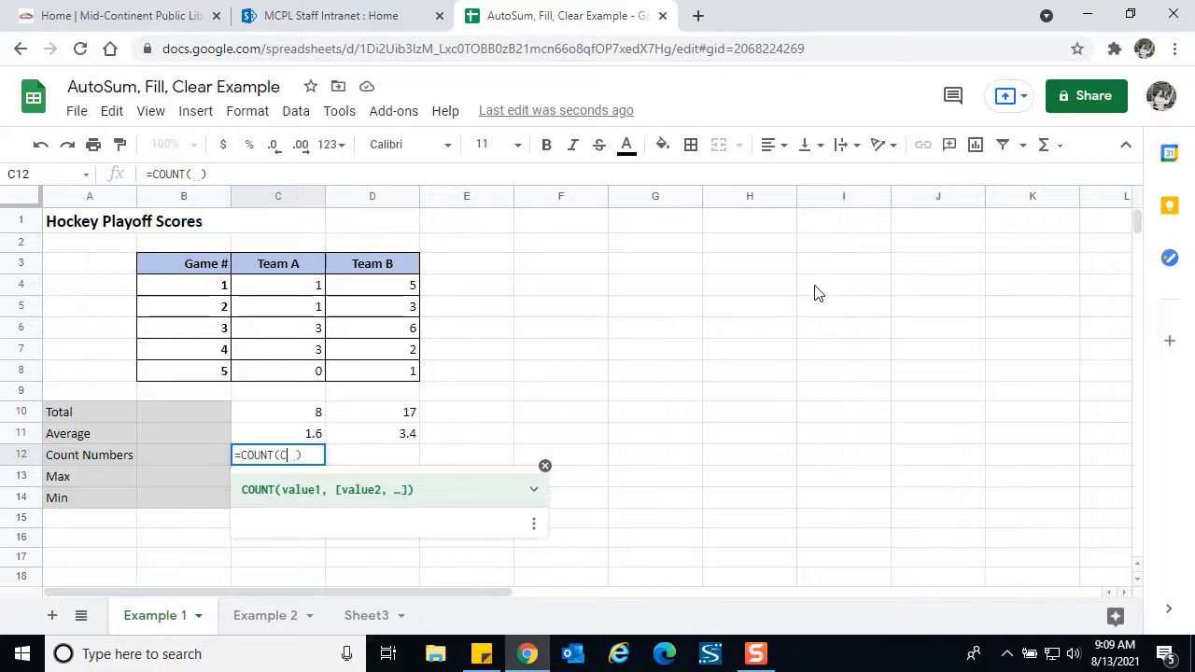
type("C")
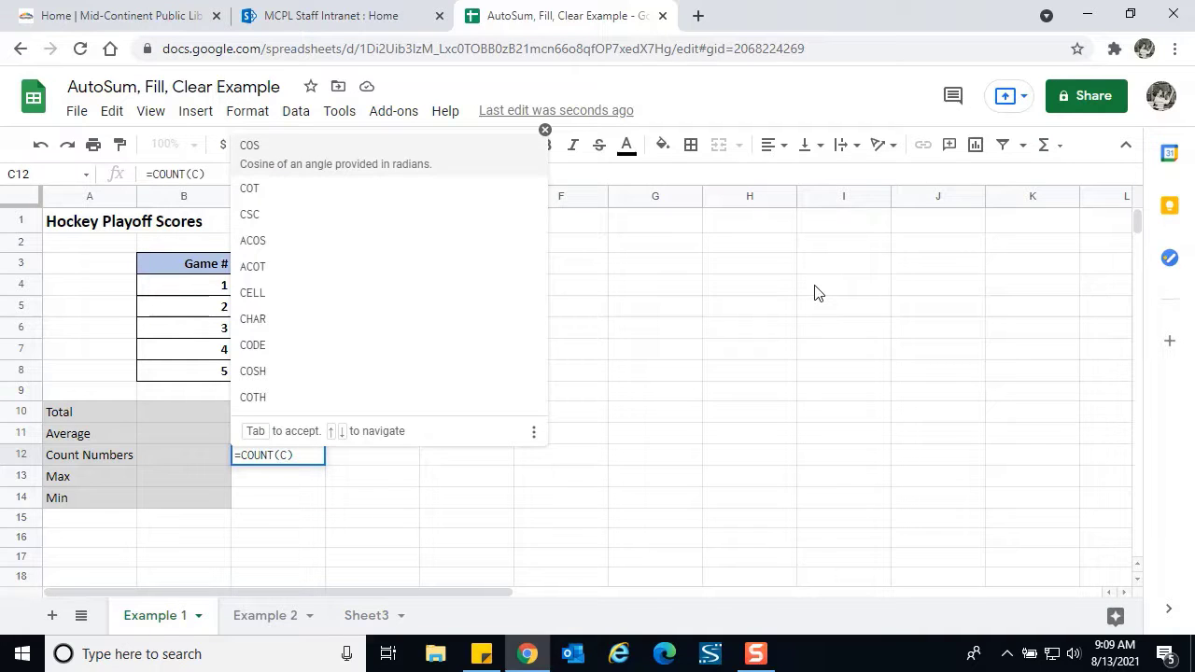
type("2:")
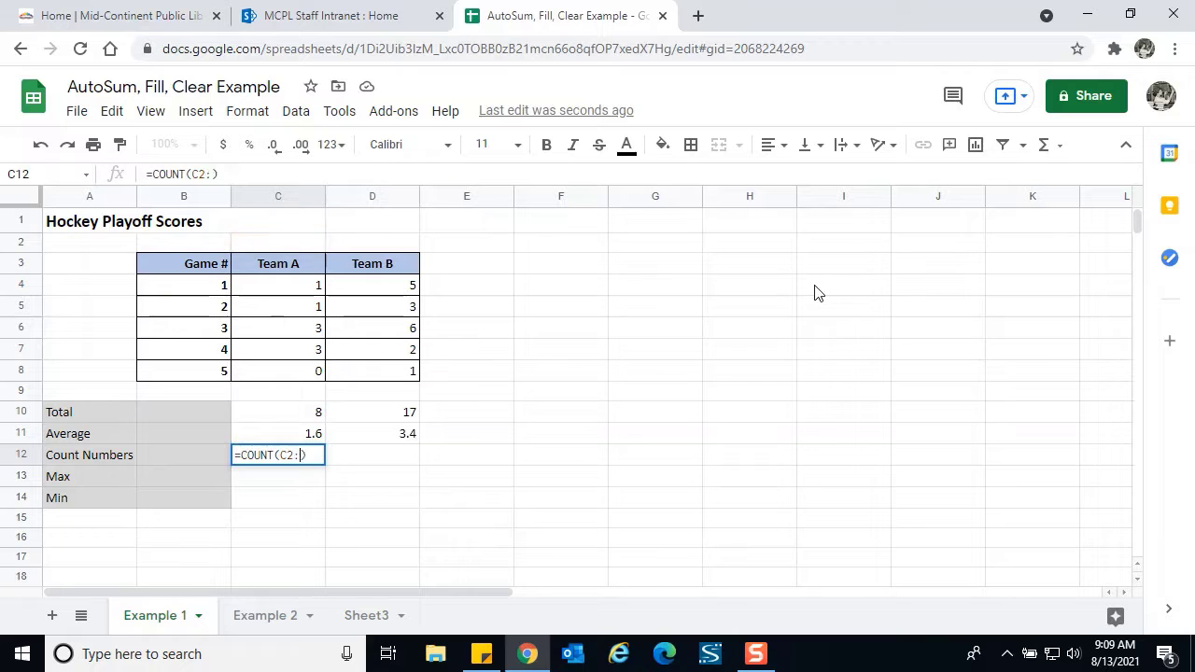
type("c8")
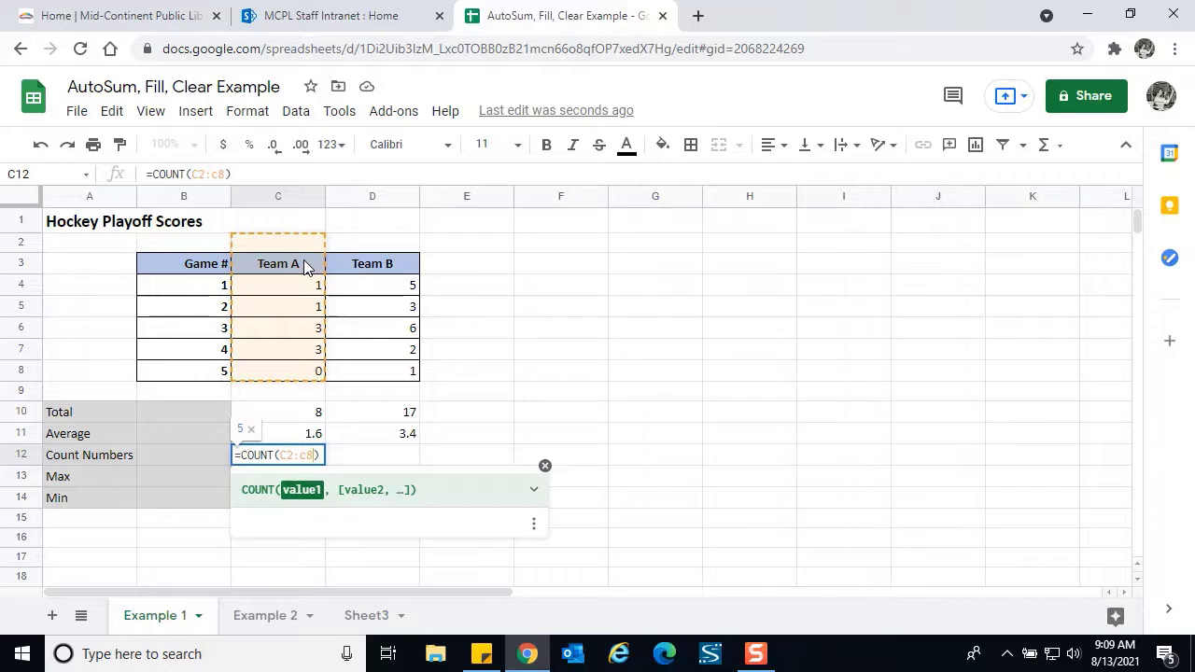
key("Return")
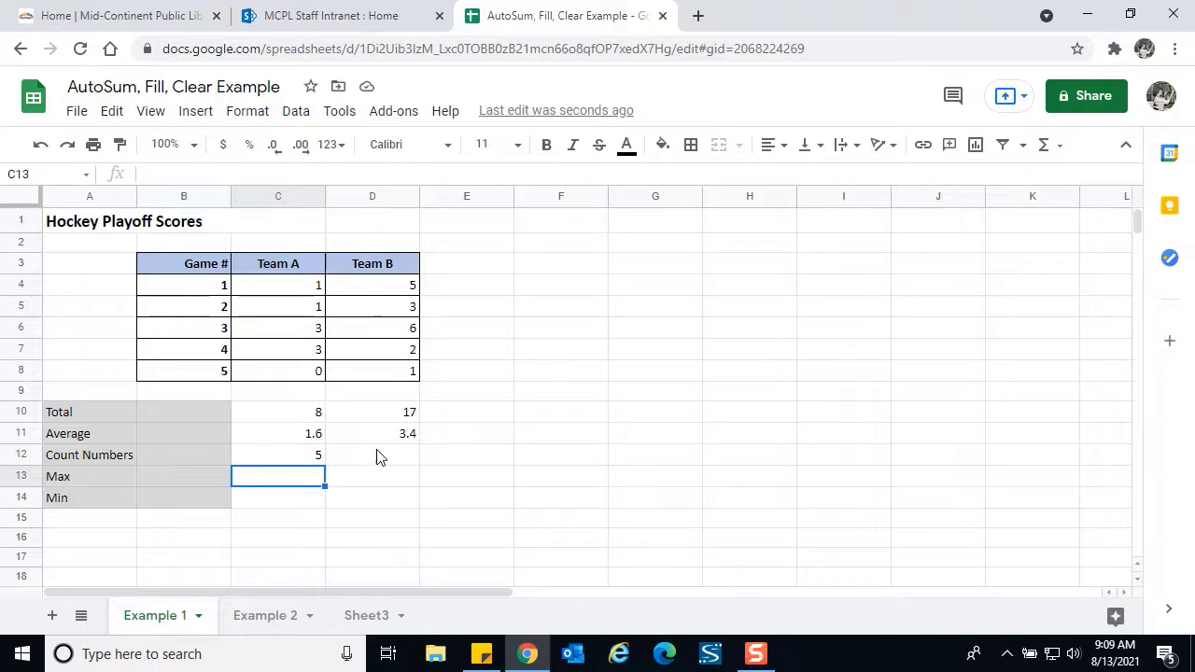
Count the numeric entries in Team B's column in D12 with a COUNT function over D2:D8.
left_click(396, 465)
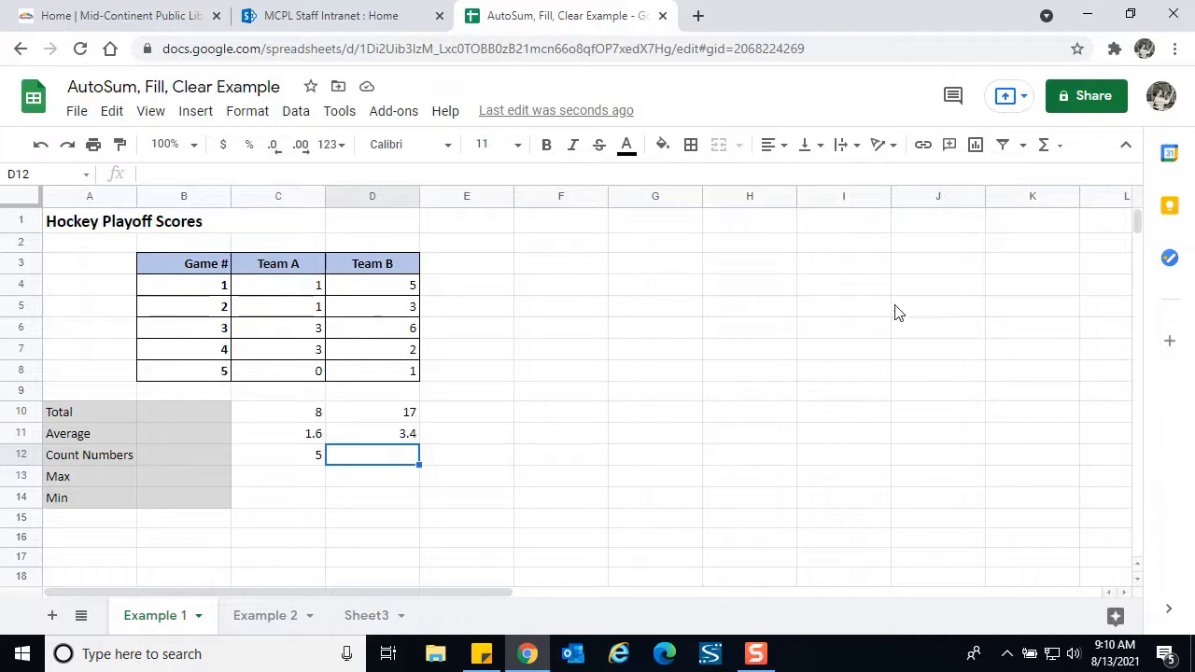
left_click(1058, 147)
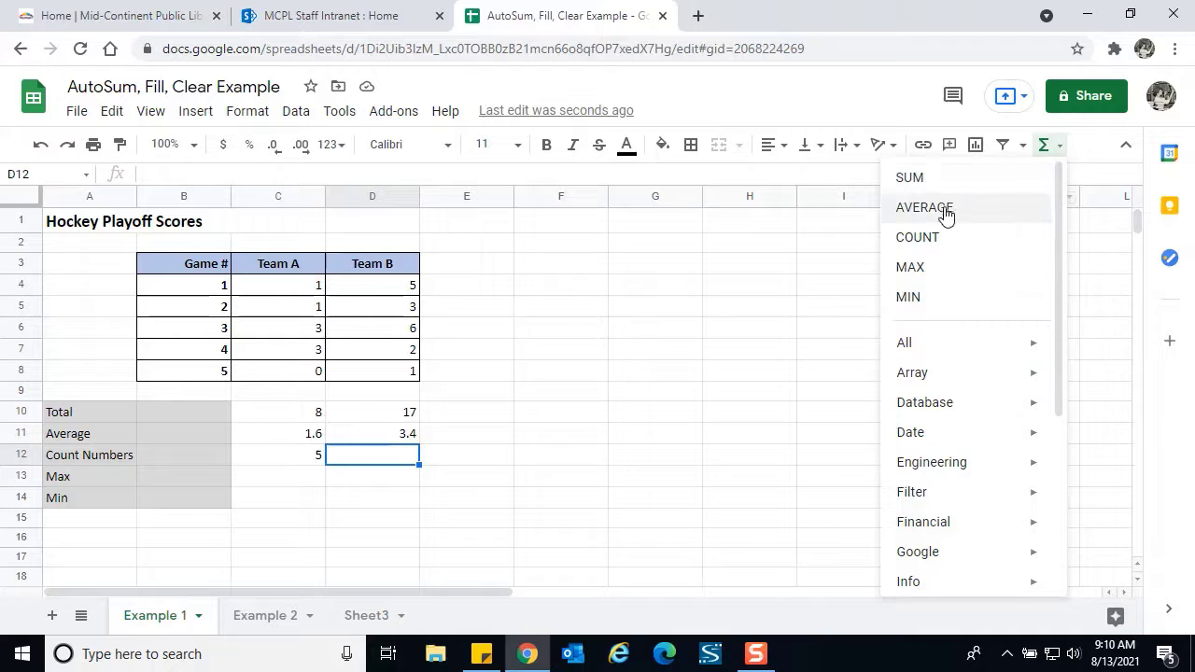
left_click(923, 241)
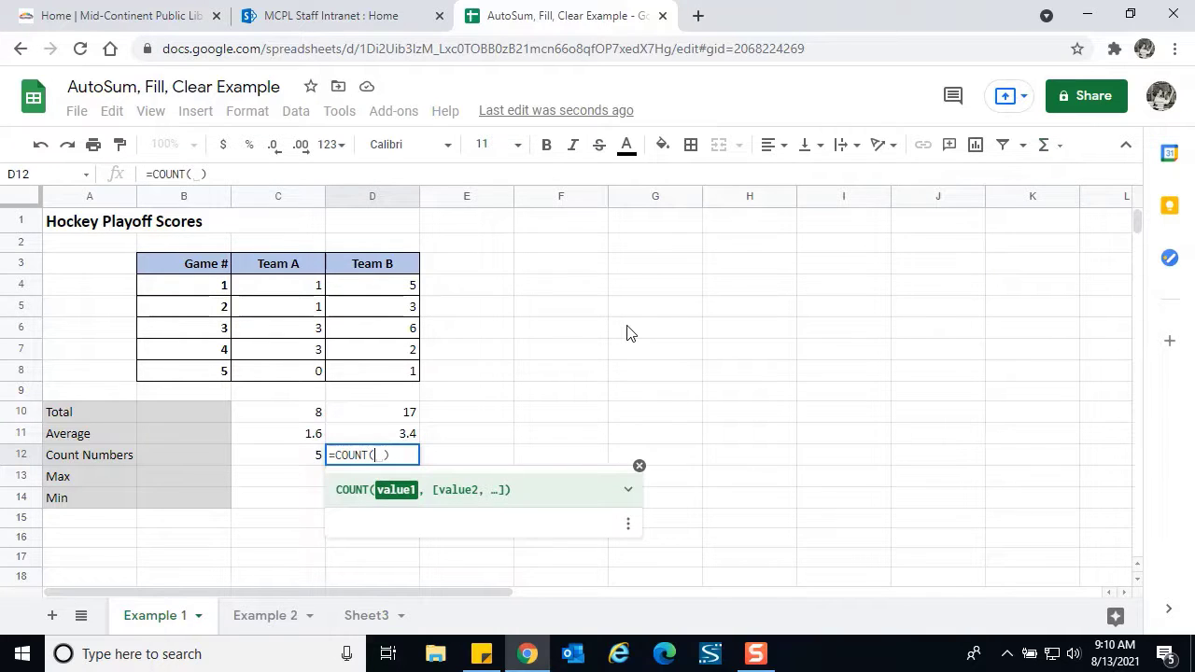
type("d2:")
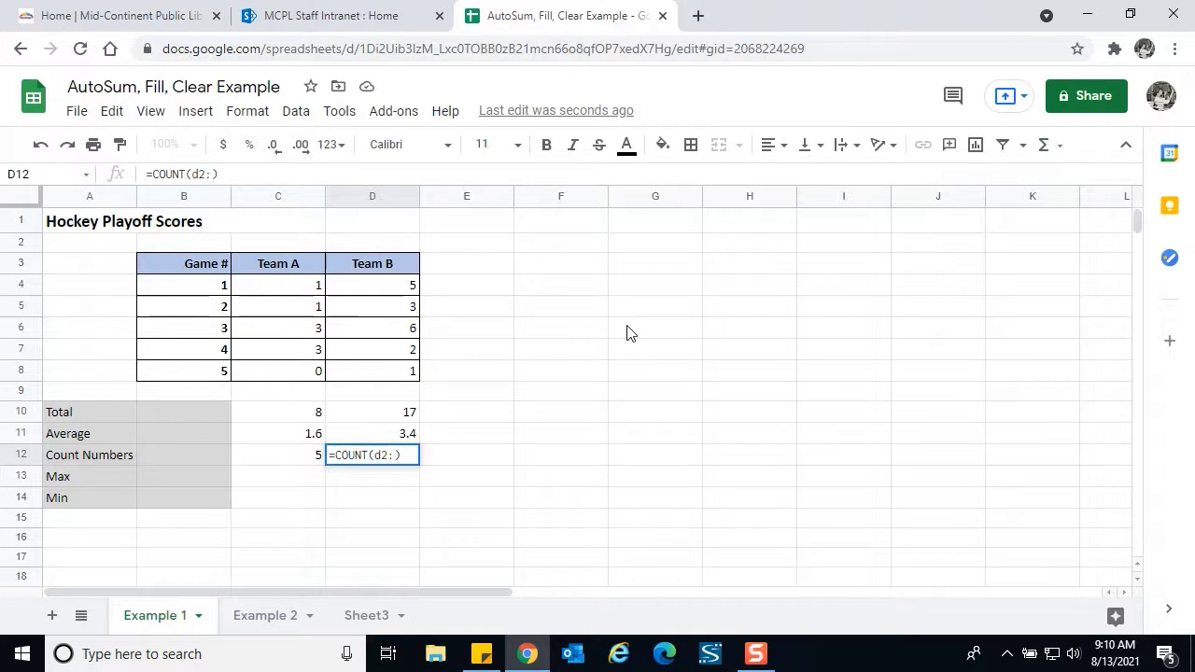
type("d8")
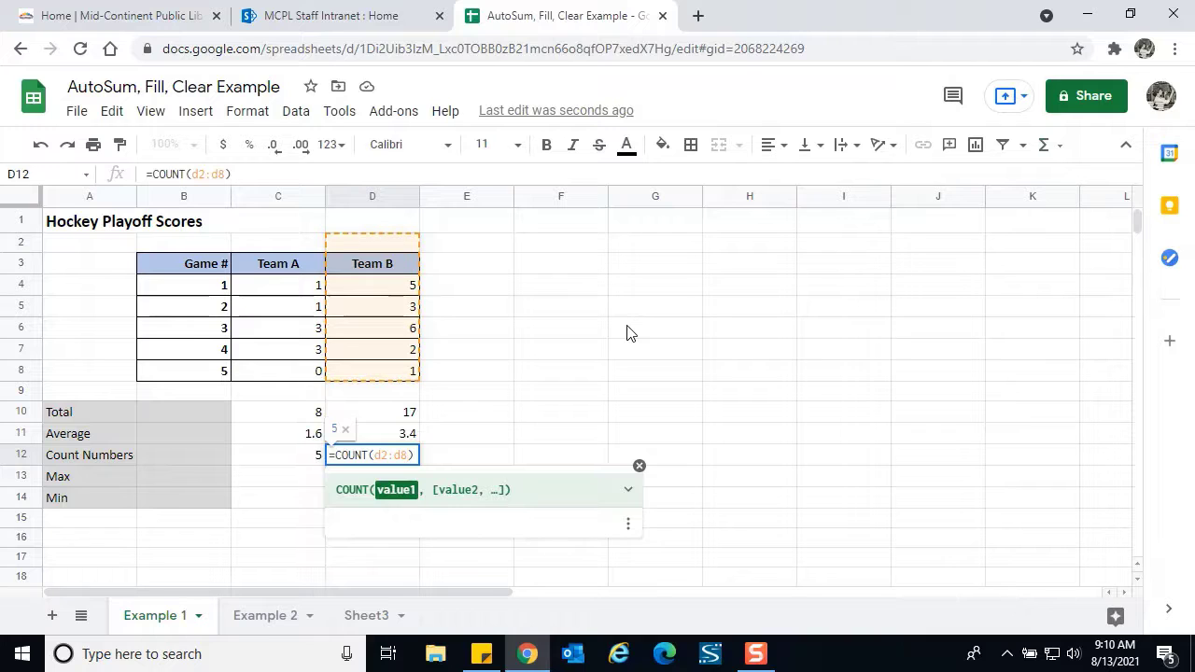
key("Return")
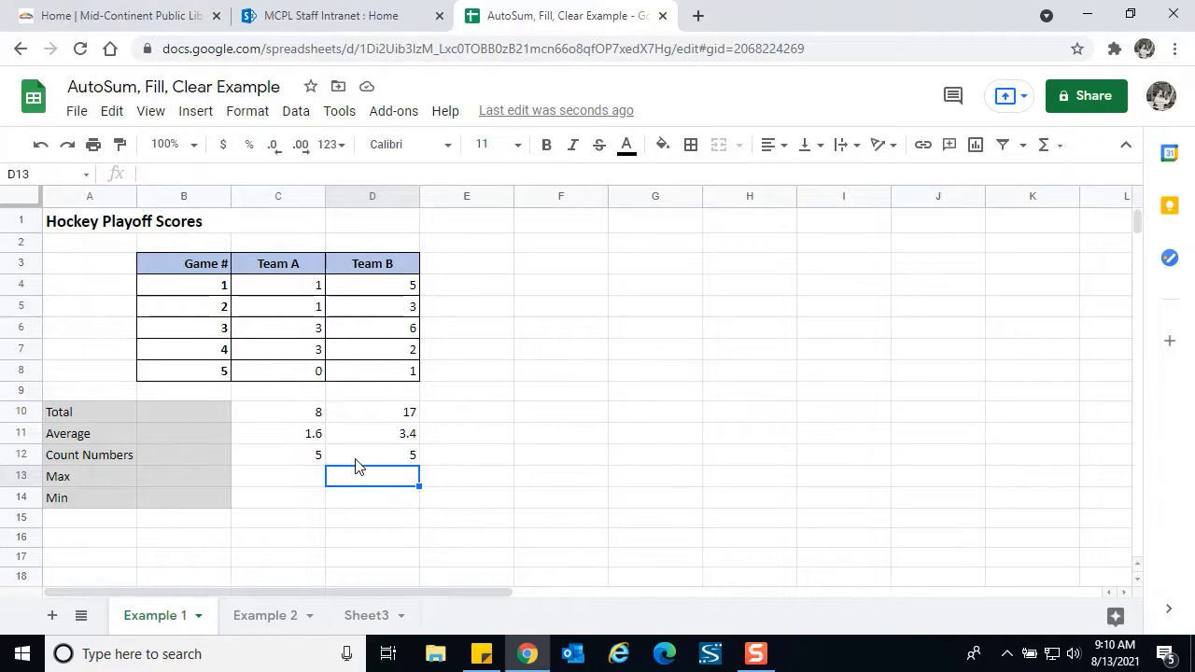
Find Team A's highest score in C13 with a MAX function over C4:C8.
left_click(308, 480)
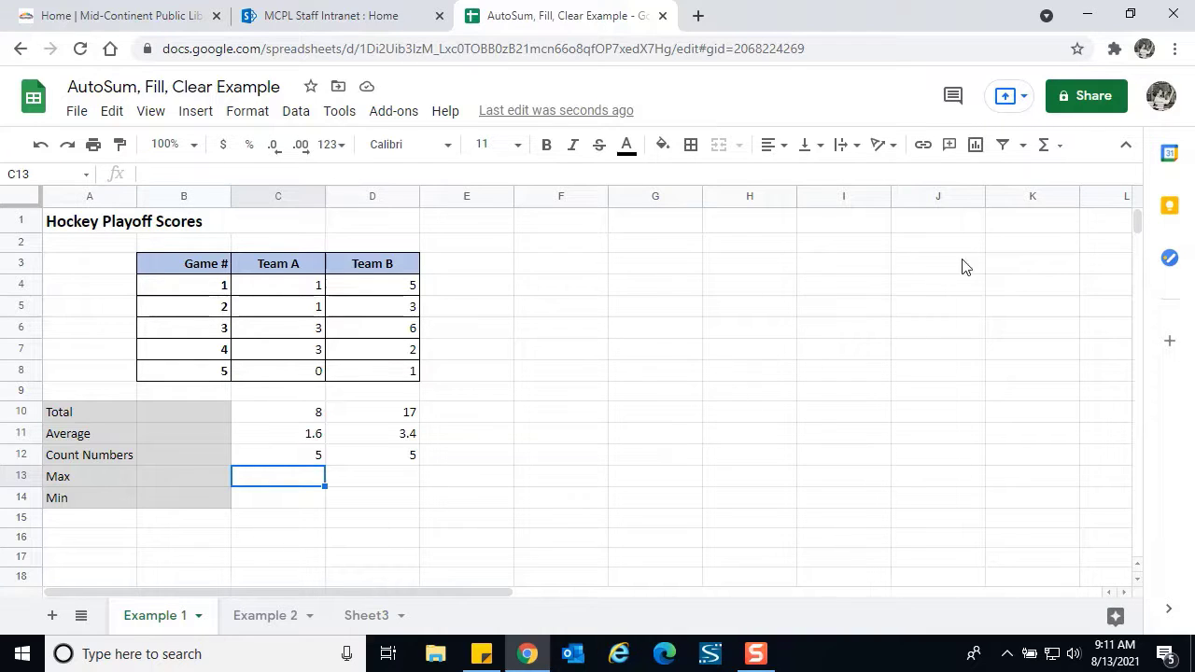
left_click(1063, 149)
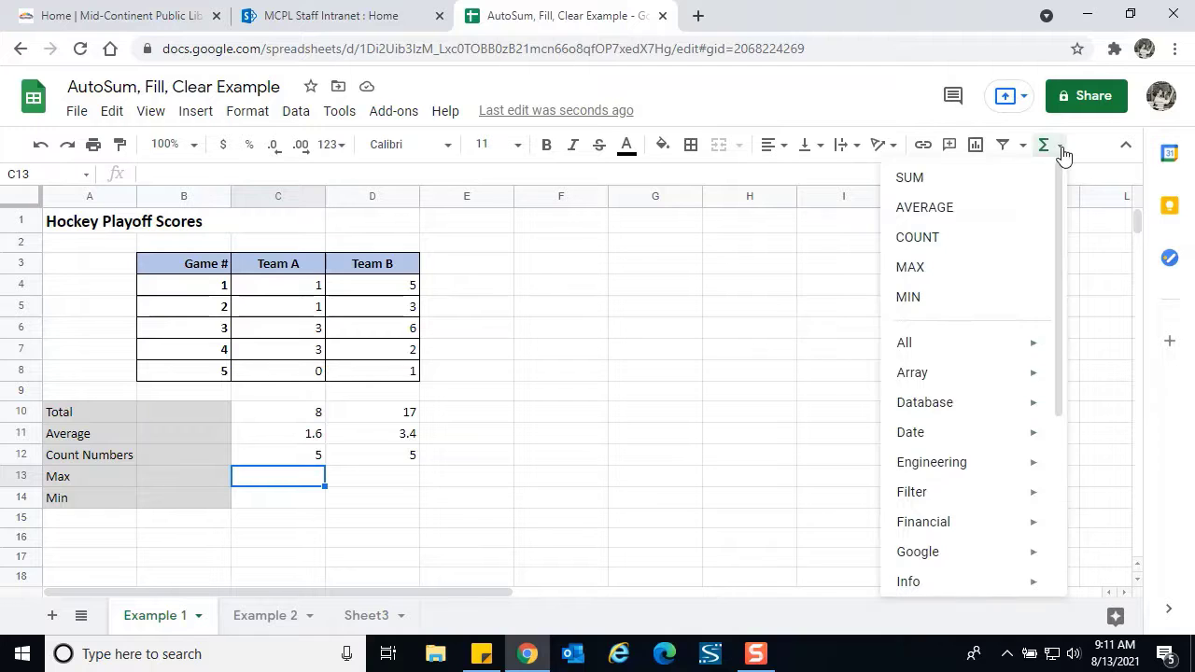
left_click(915, 271)
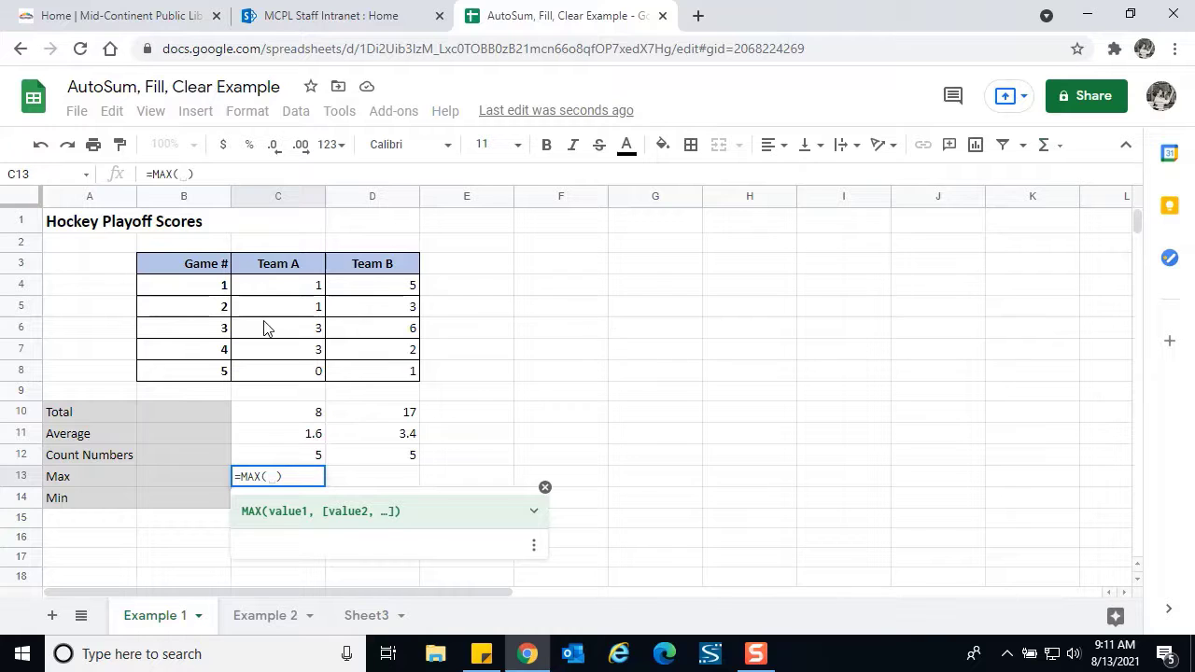
left_click_drag(272, 292, 269, 376)
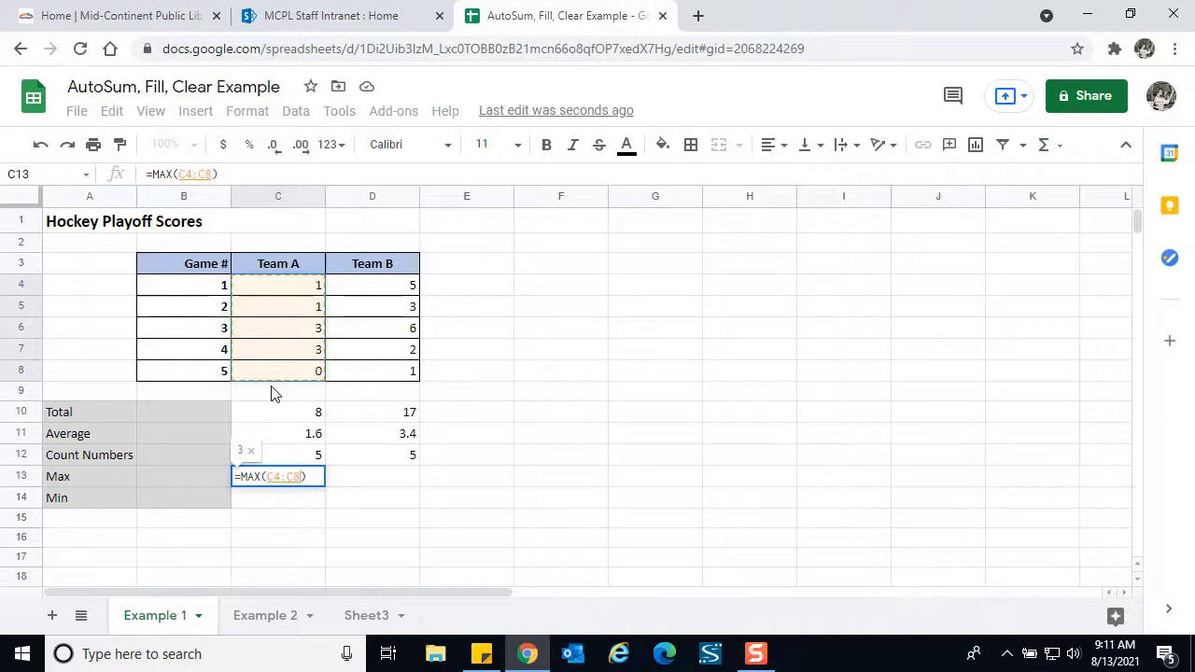
key("Return")
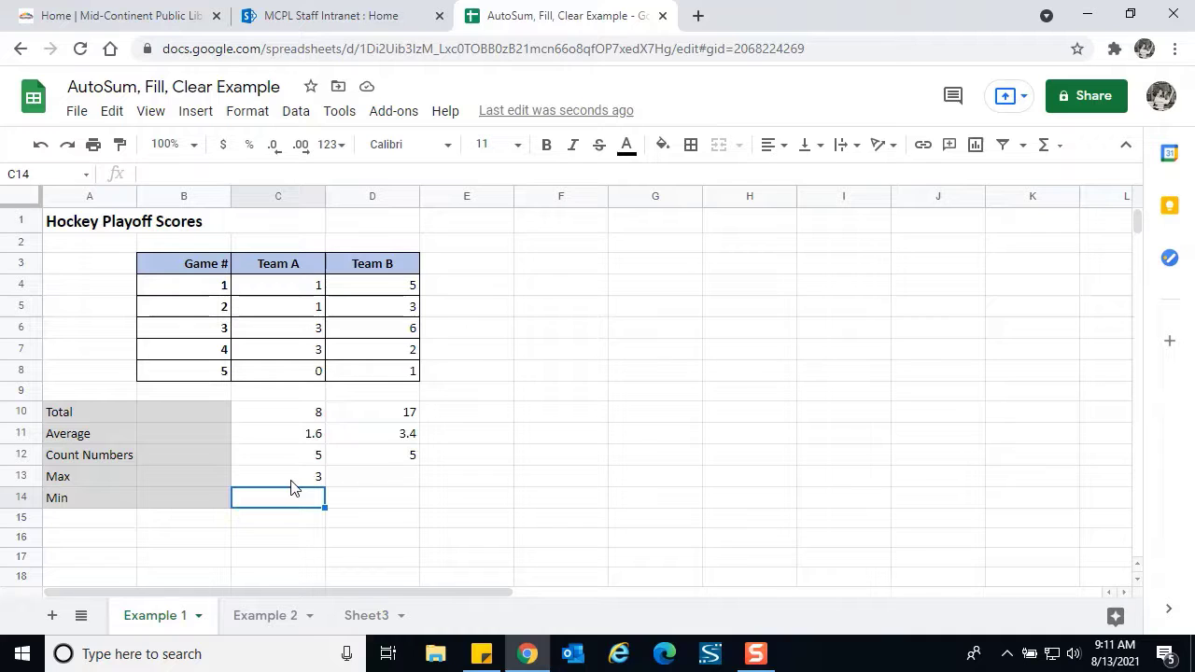
Find Team B's highest score in D13 with a MAX function over D4:D8.
left_click(396, 477)
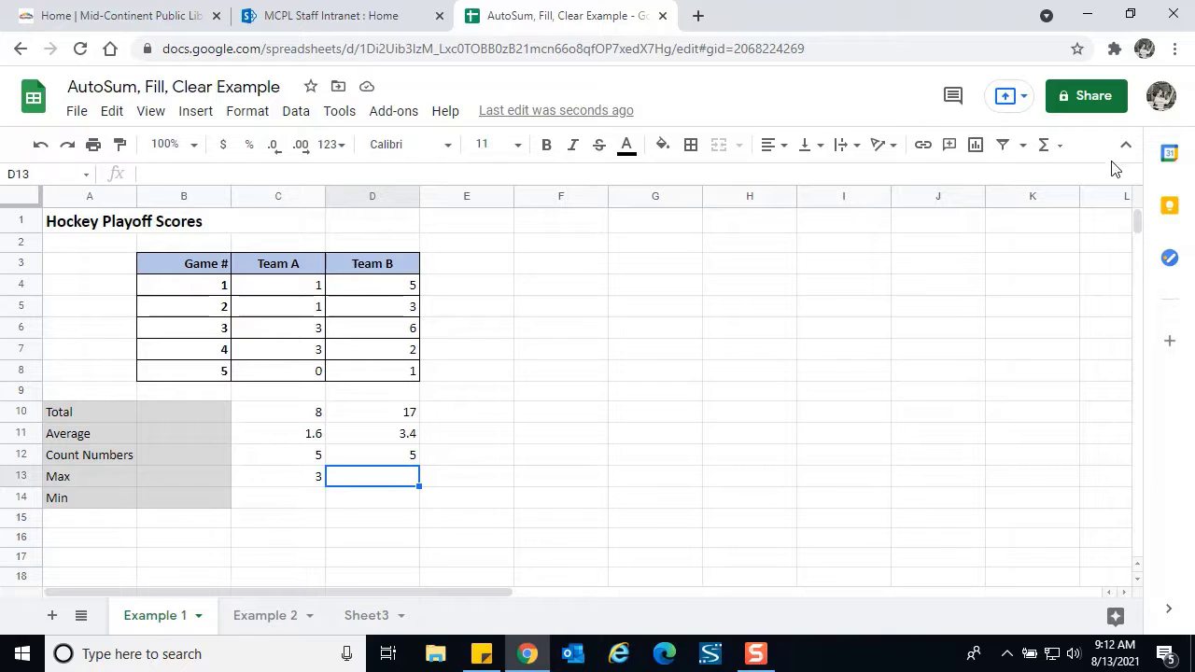
left_click(1062, 148)
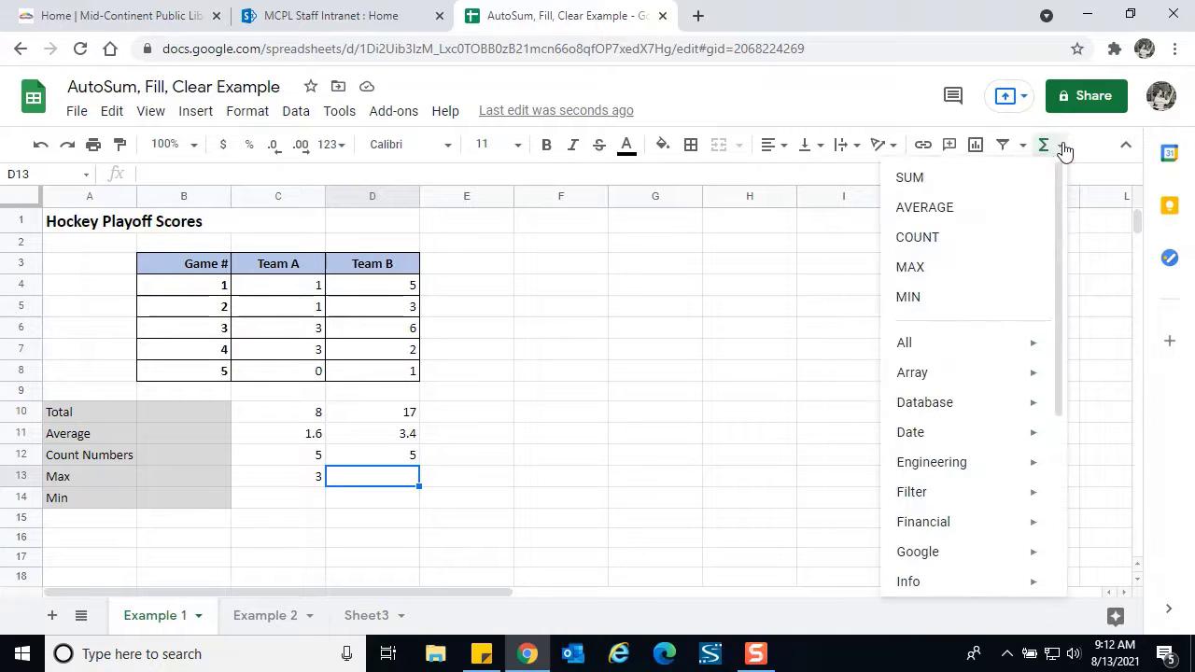
left_click(914, 271)
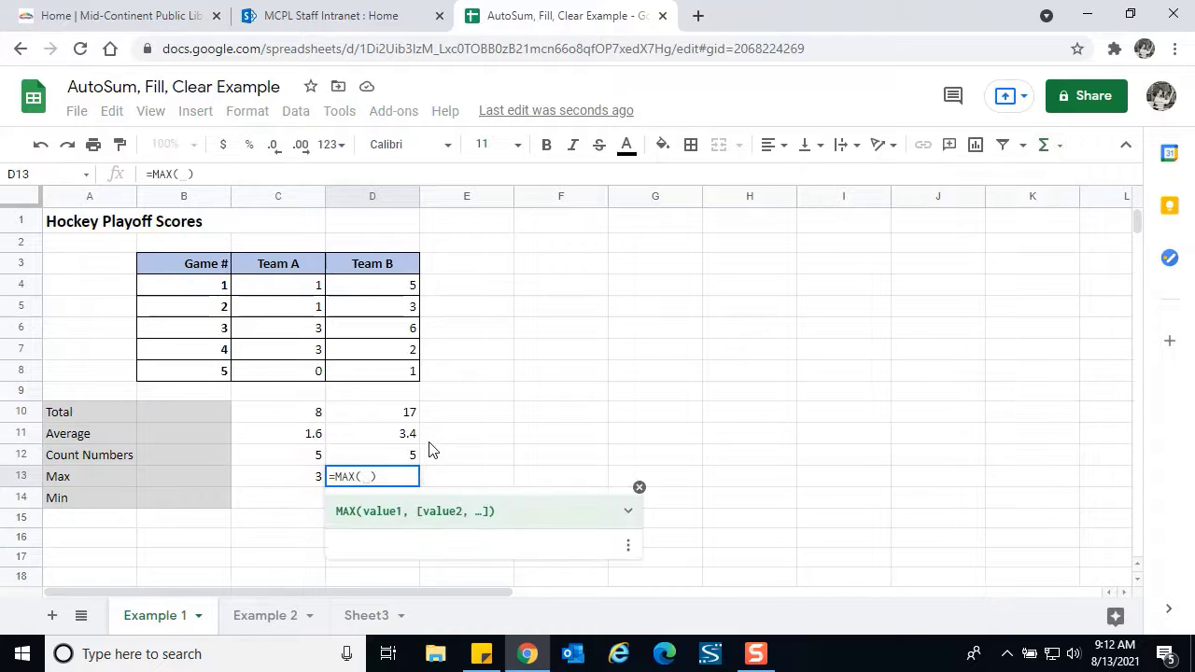
left_click_drag(368, 295, 375, 370)
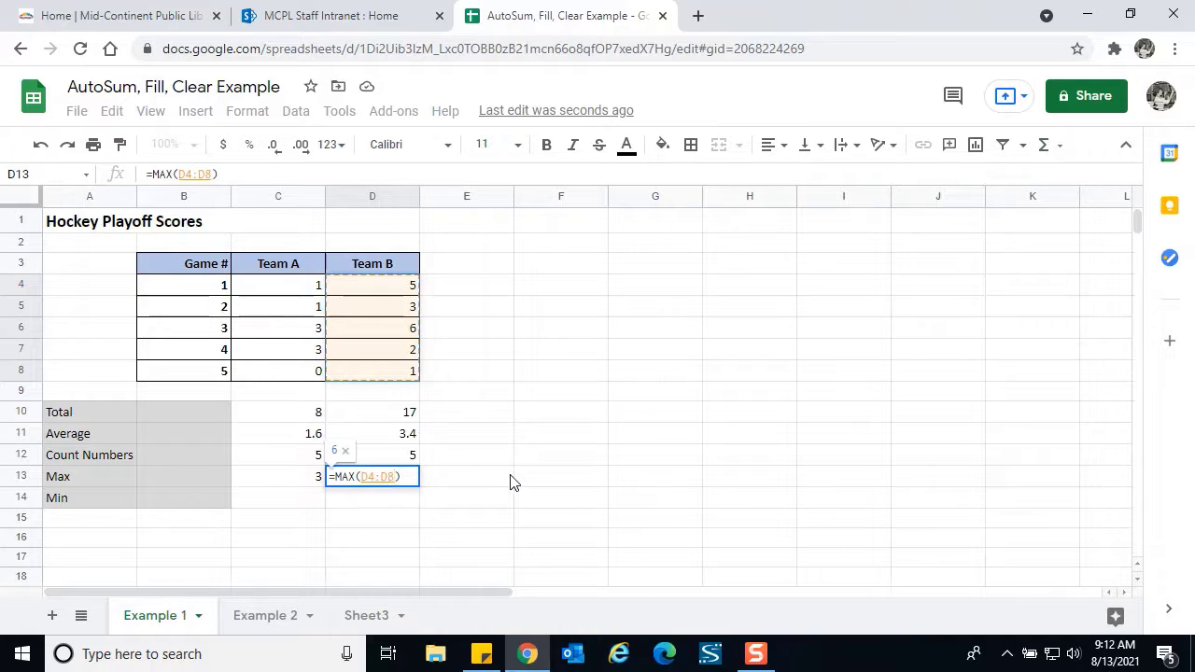
key("Return")
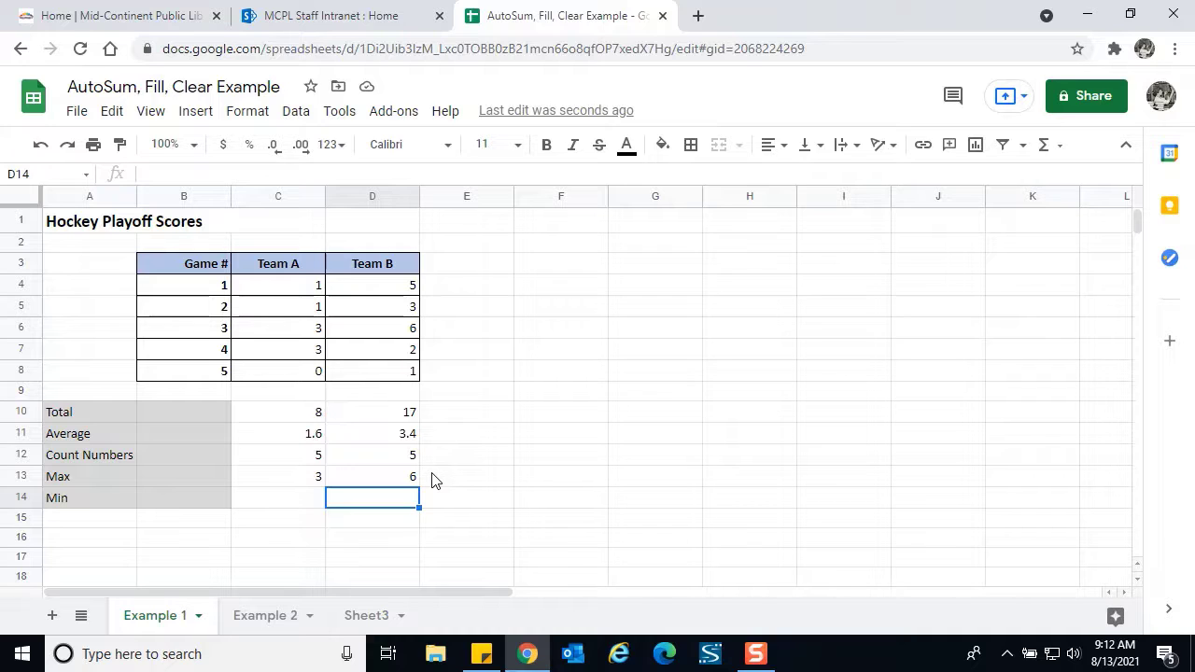
Find Team A's lowest score in C14 with a MIN function over C4:C8.
left_click(288, 502)
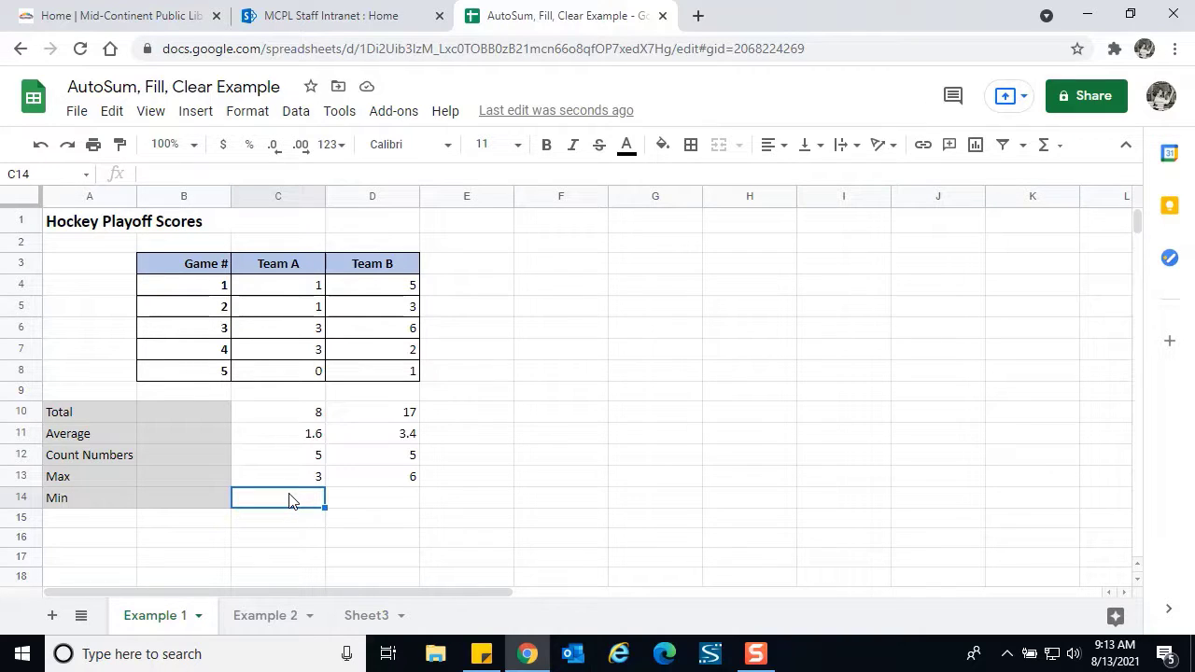
left_click(1057, 147)
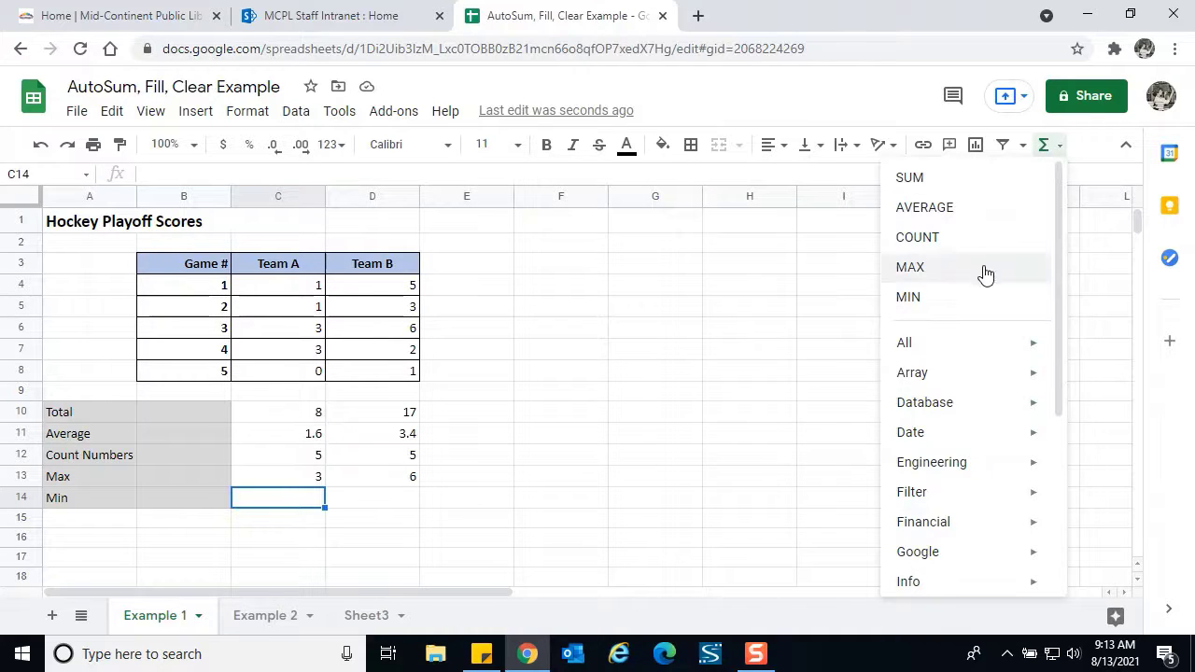
left_click(913, 299)
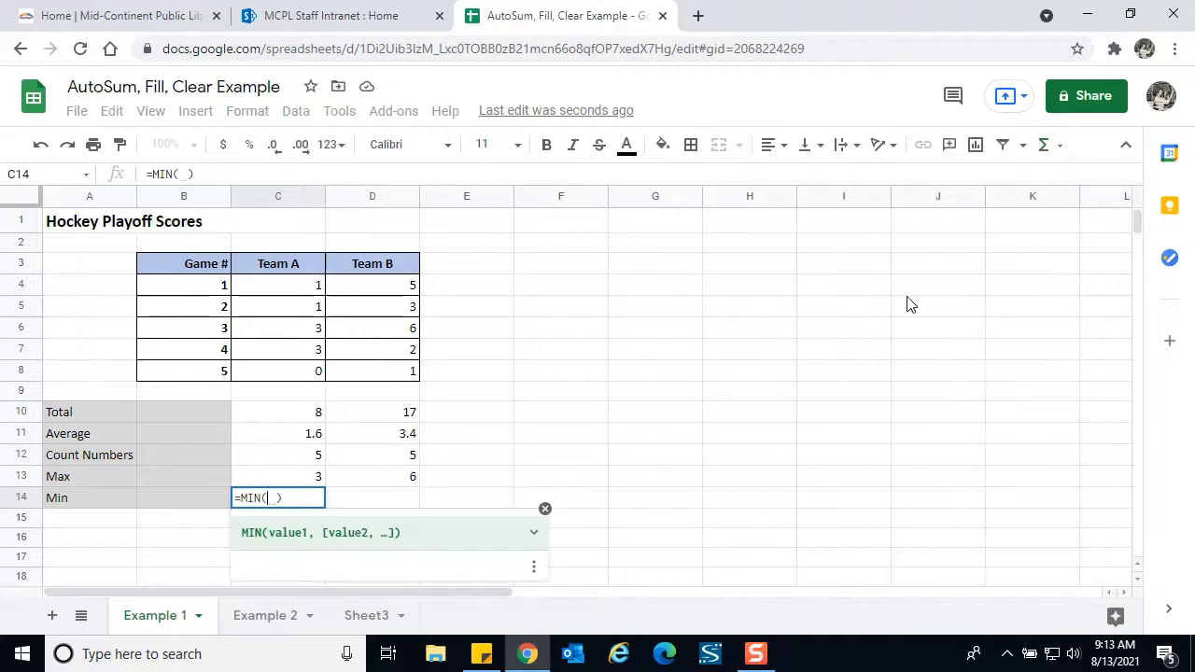
left_click_drag(293, 286, 295, 372)
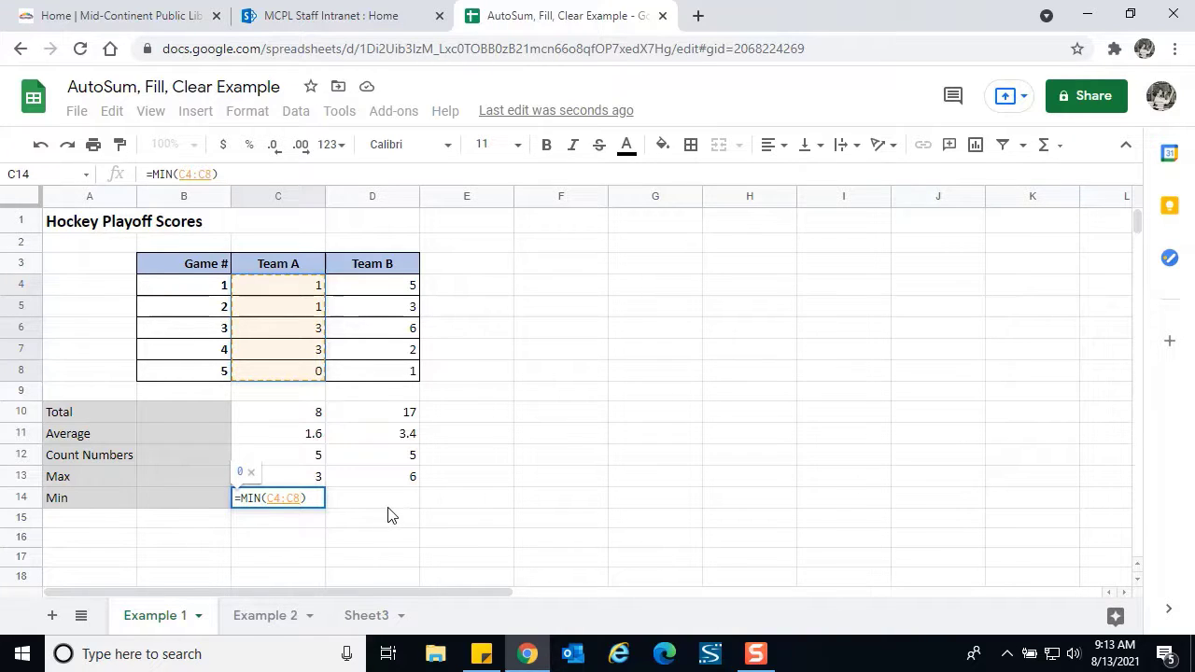
key("Return")
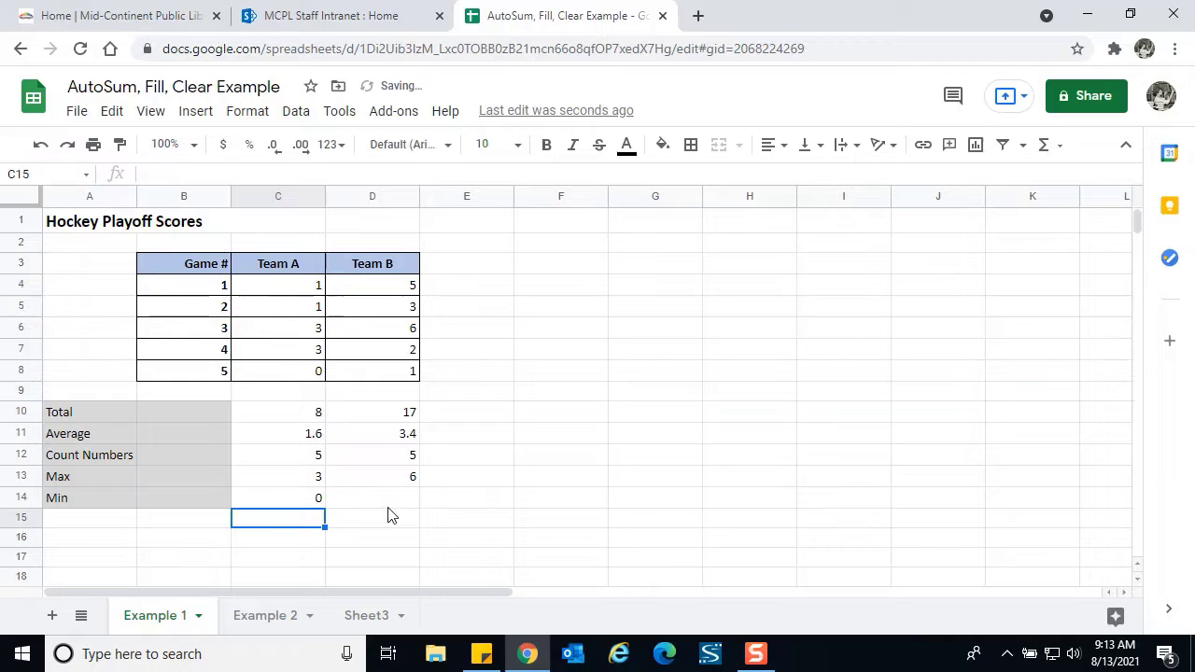
left_click(289, 498)
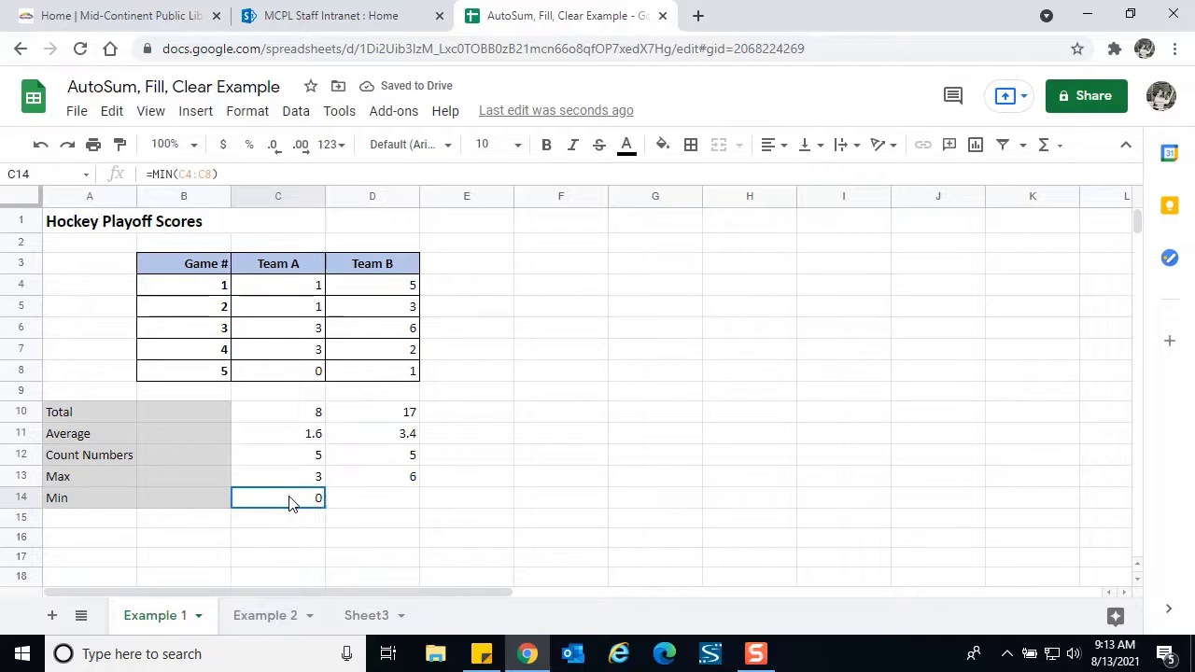
Find Team B's lowest score in D14 with a MIN function over D4:D8.
left_click(382, 504)
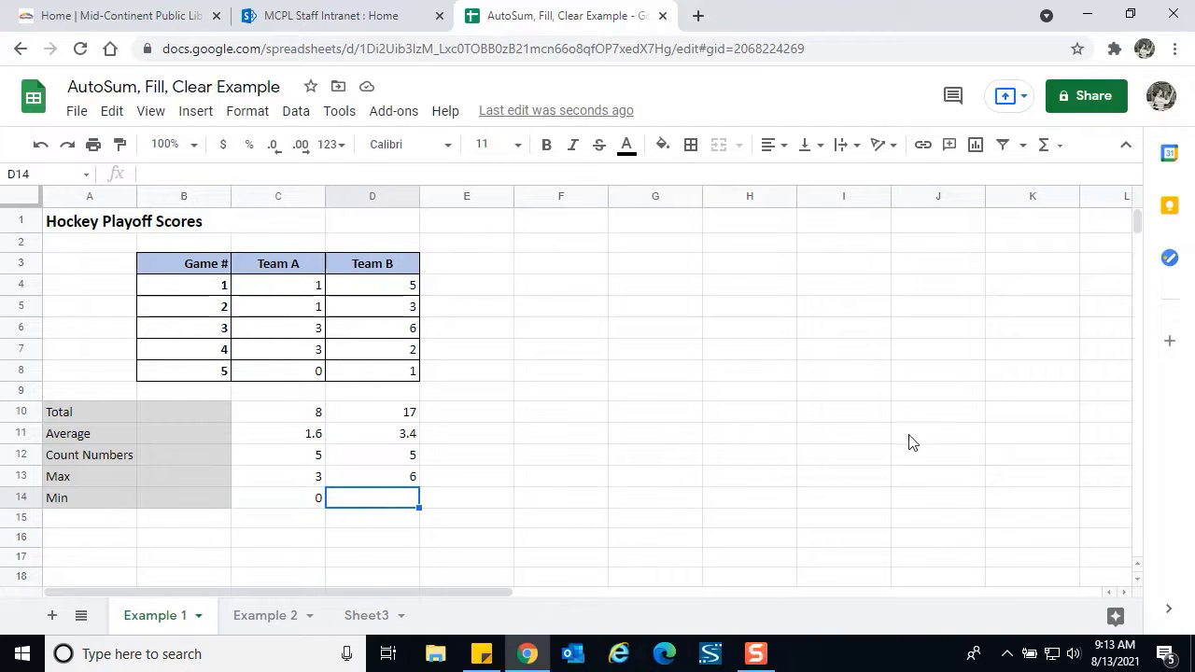
left_click(1062, 148)
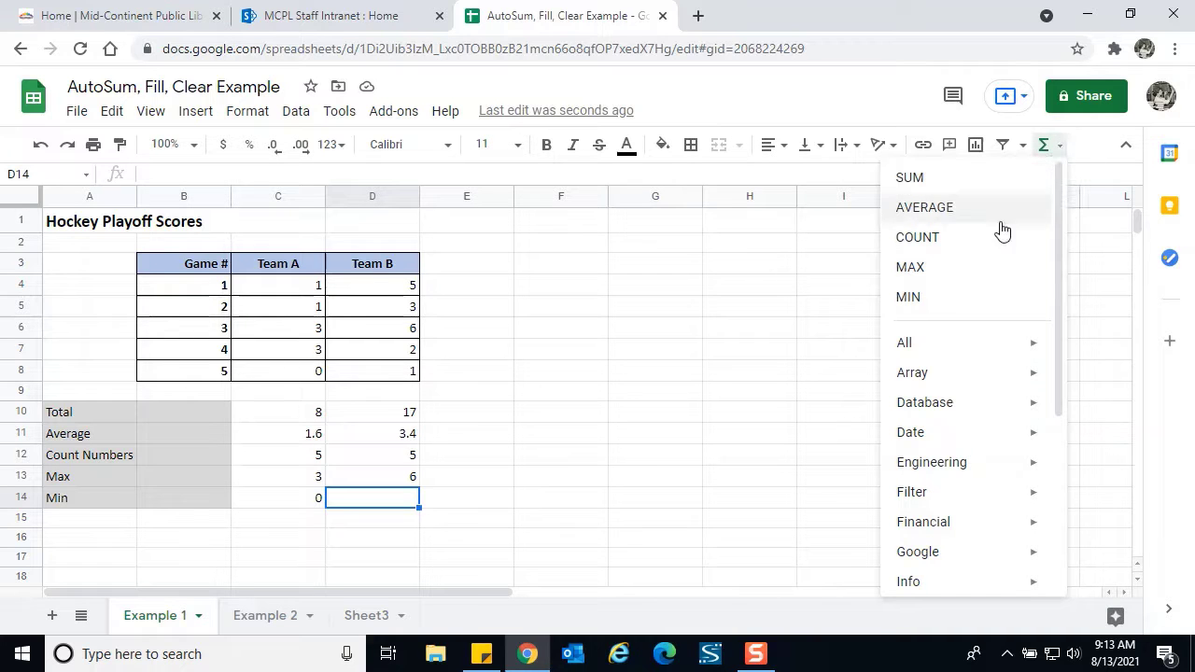
left_click(910, 296)
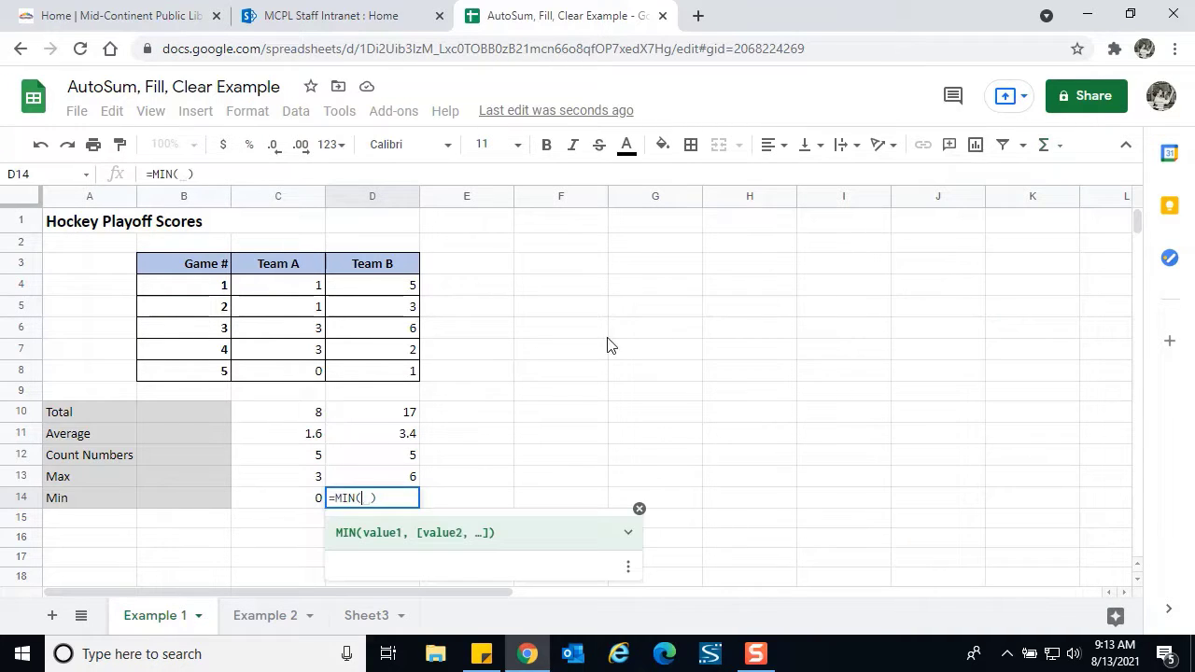
left_click_drag(371, 286, 414, 379)
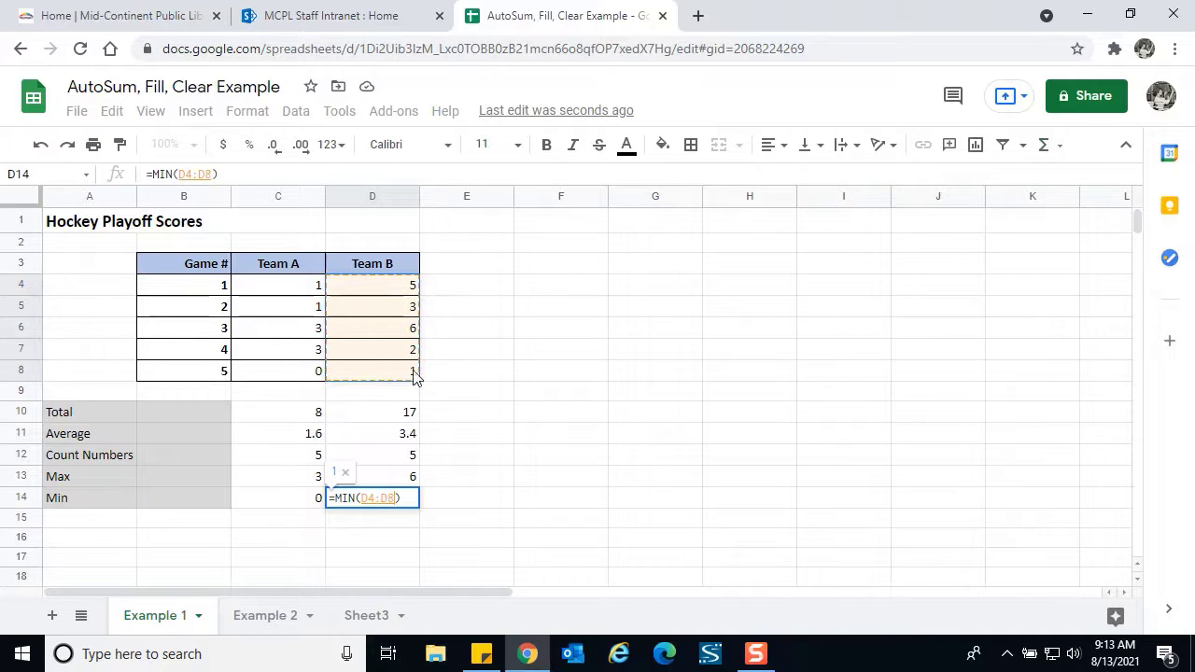
key("Return")
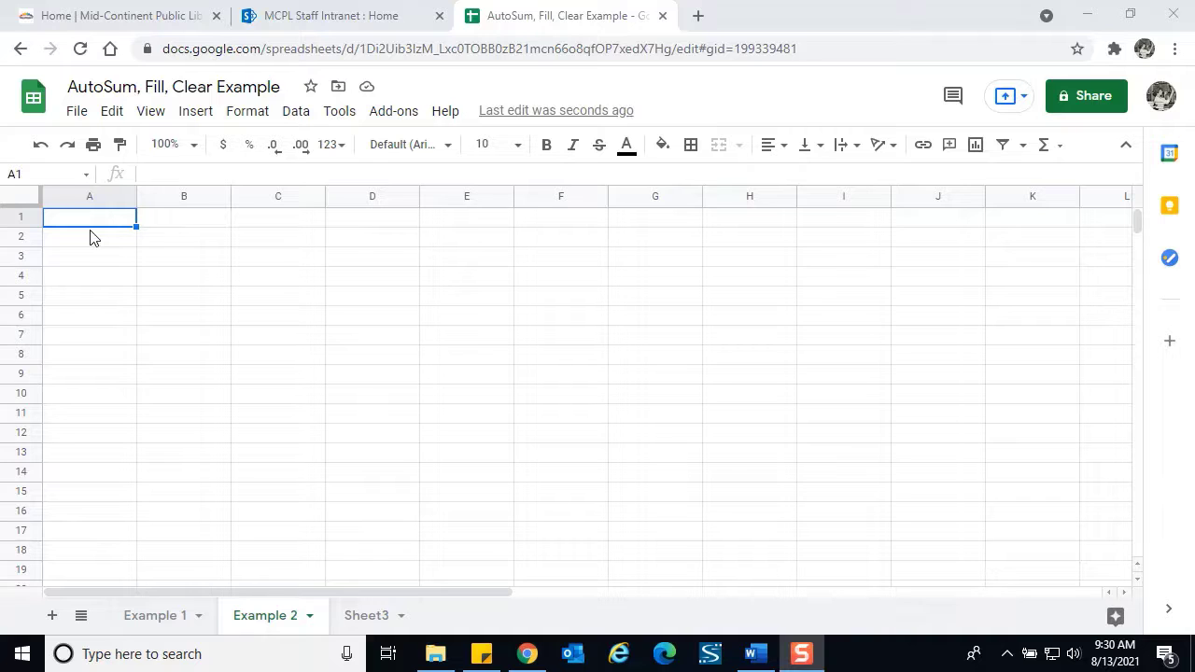
Enter 15 in cell A1 of the Example 2 sheet and reselect that cell.
left_click(113, 231)
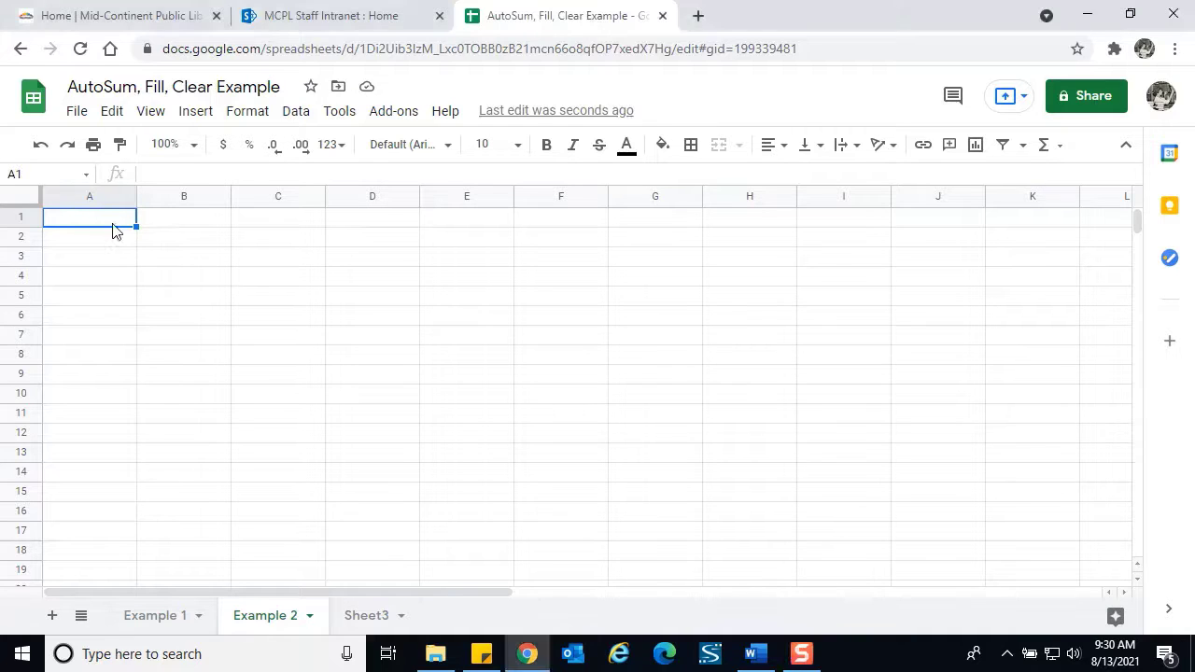
type("15")
key("Return")
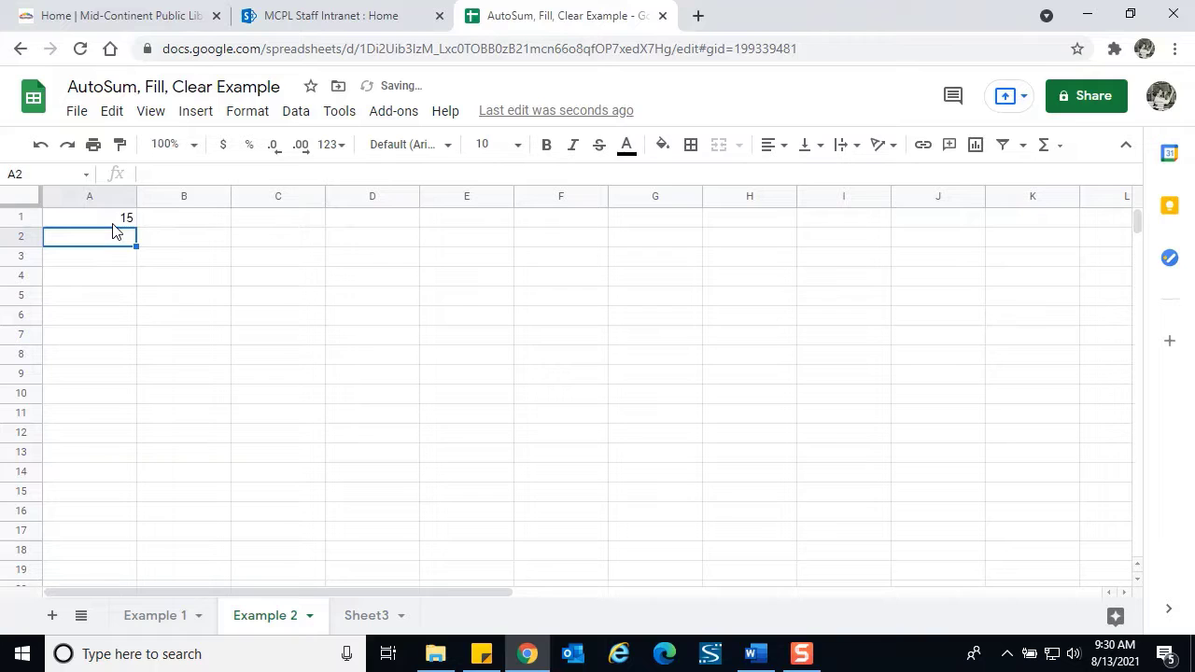
left_click(113, 225)
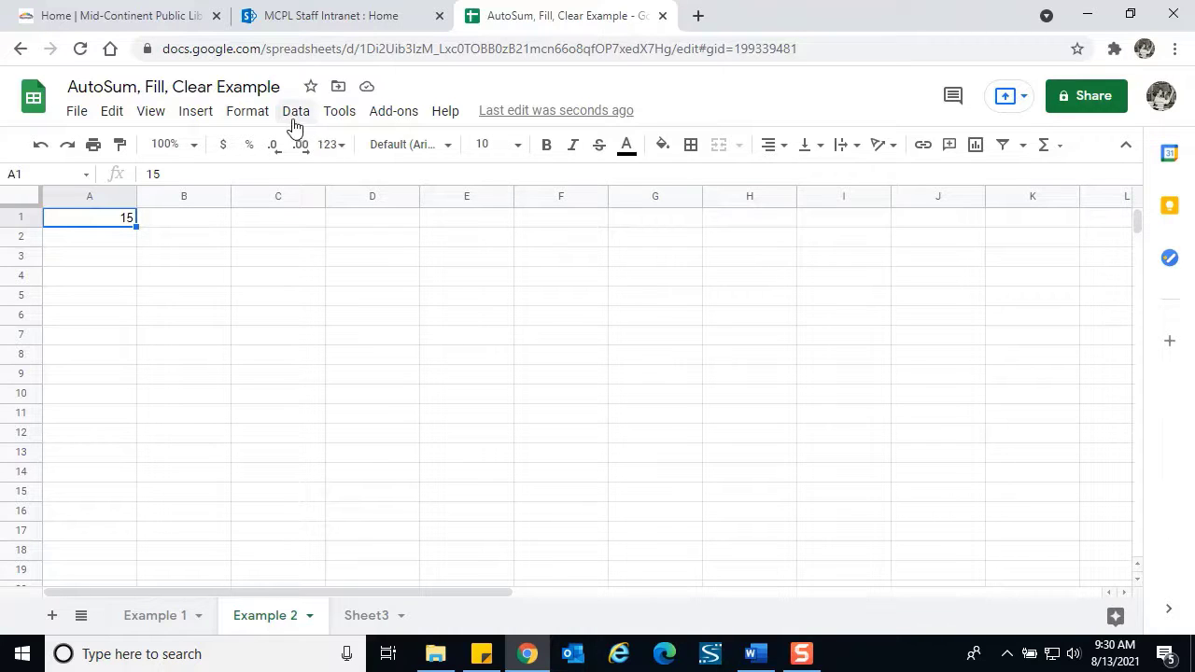
left_click(342, 119)
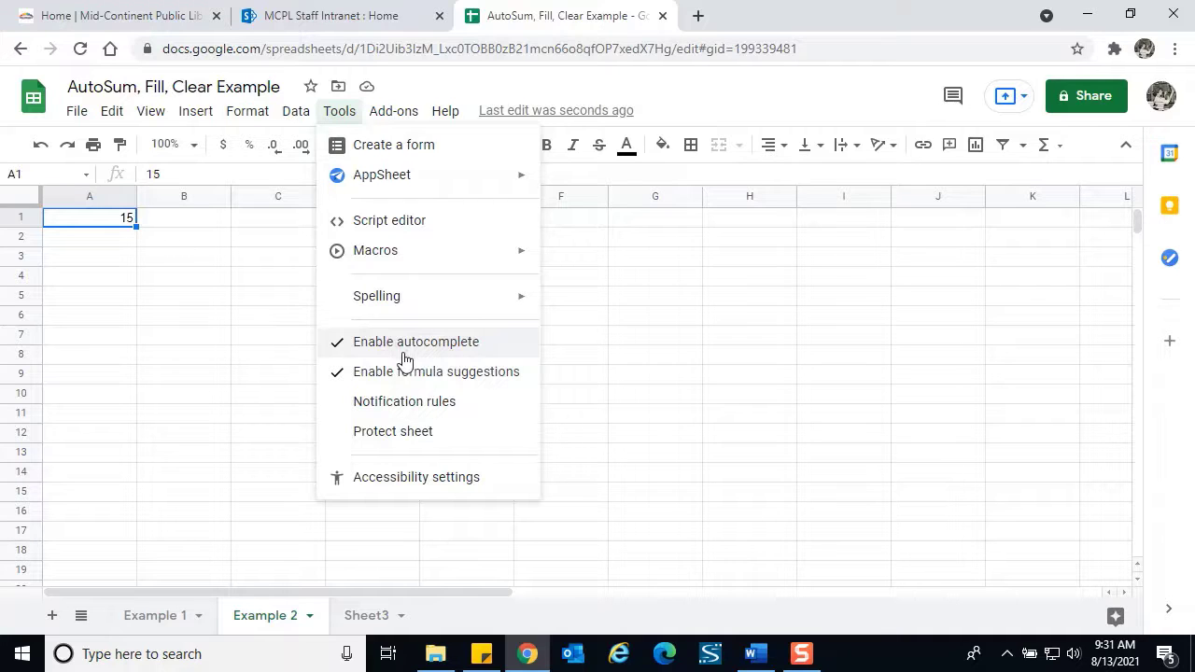
left_click(107, 241)
key("Up")
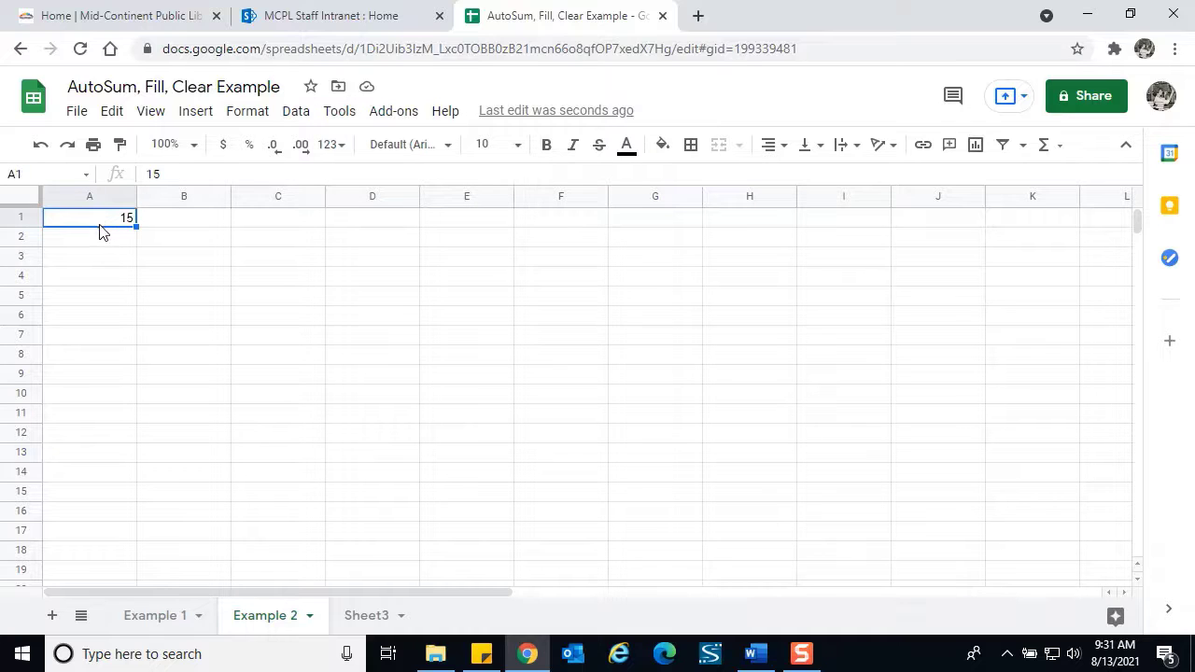
Fill the value in A1 down through A9.
left_click(81, 378, "shift")
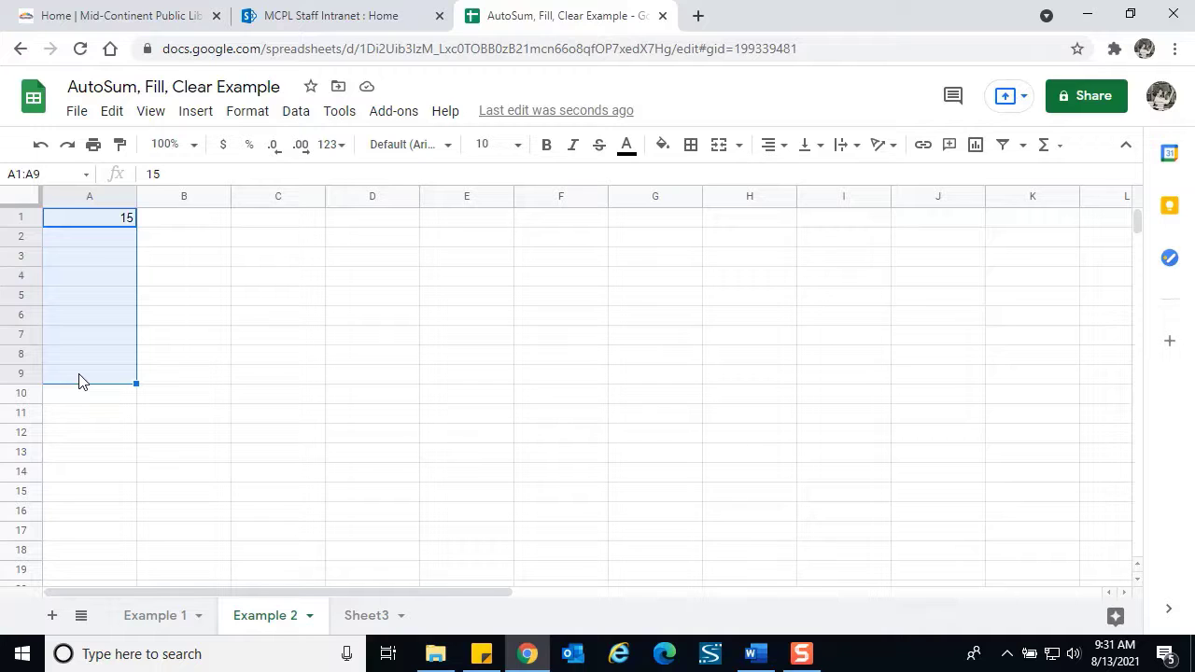
key("ctrl+d")
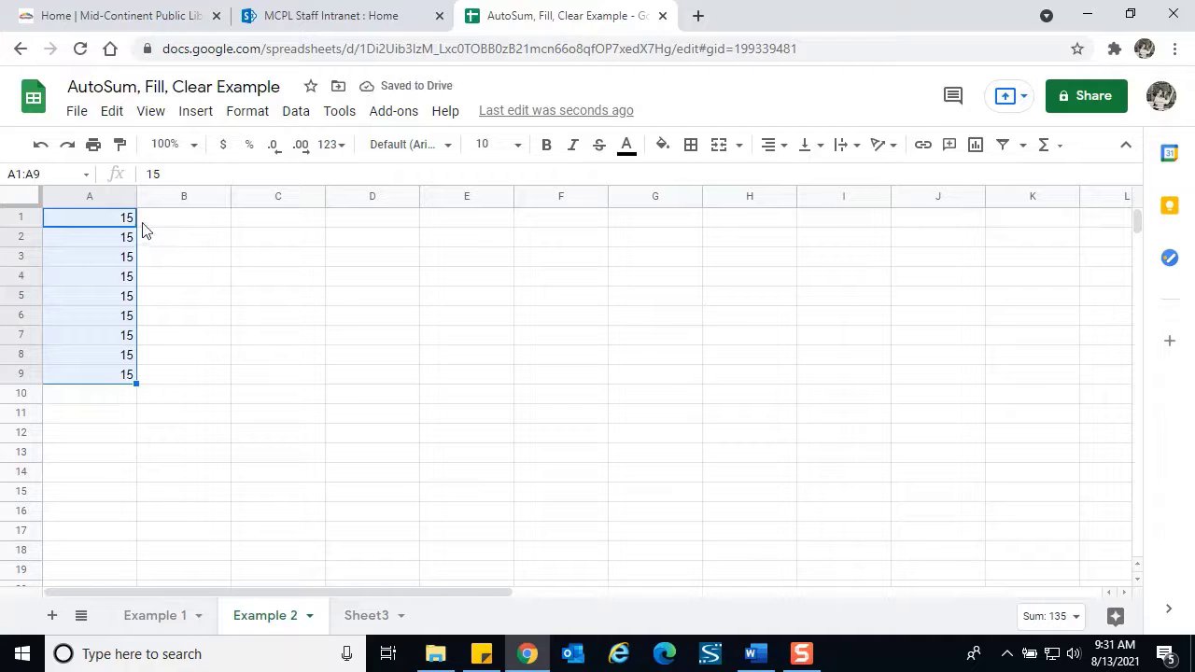
Fill the value in A1 across row 1 to the right through E1.
left_click(108, 225)
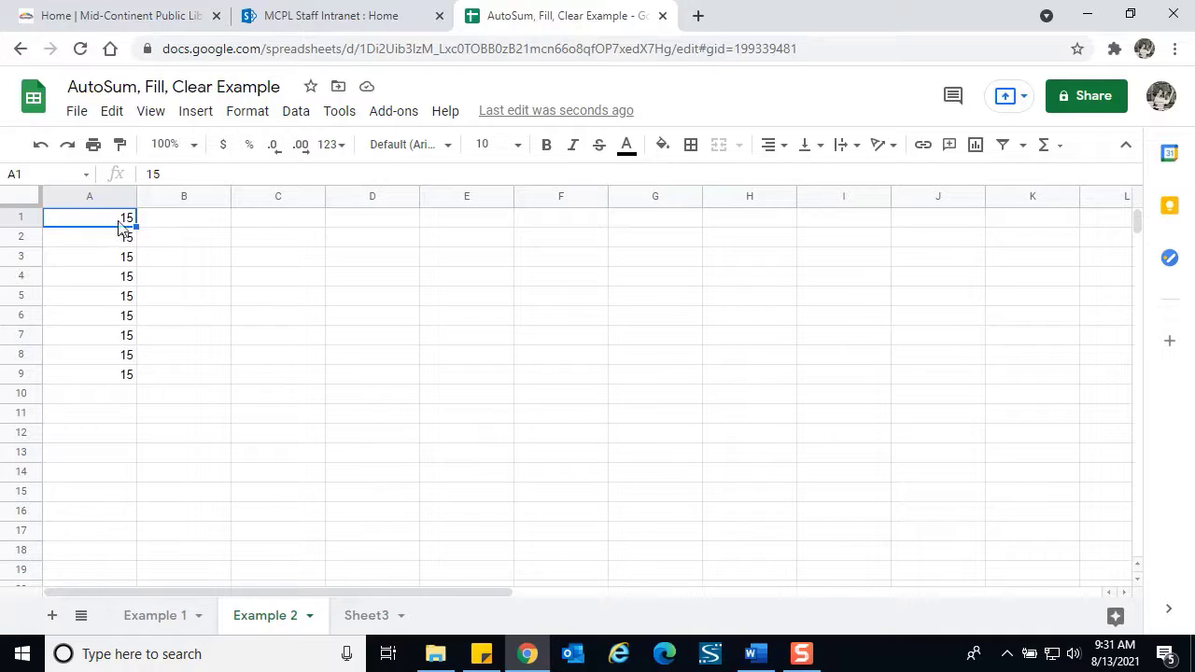
left_click(476, 222, "shift")
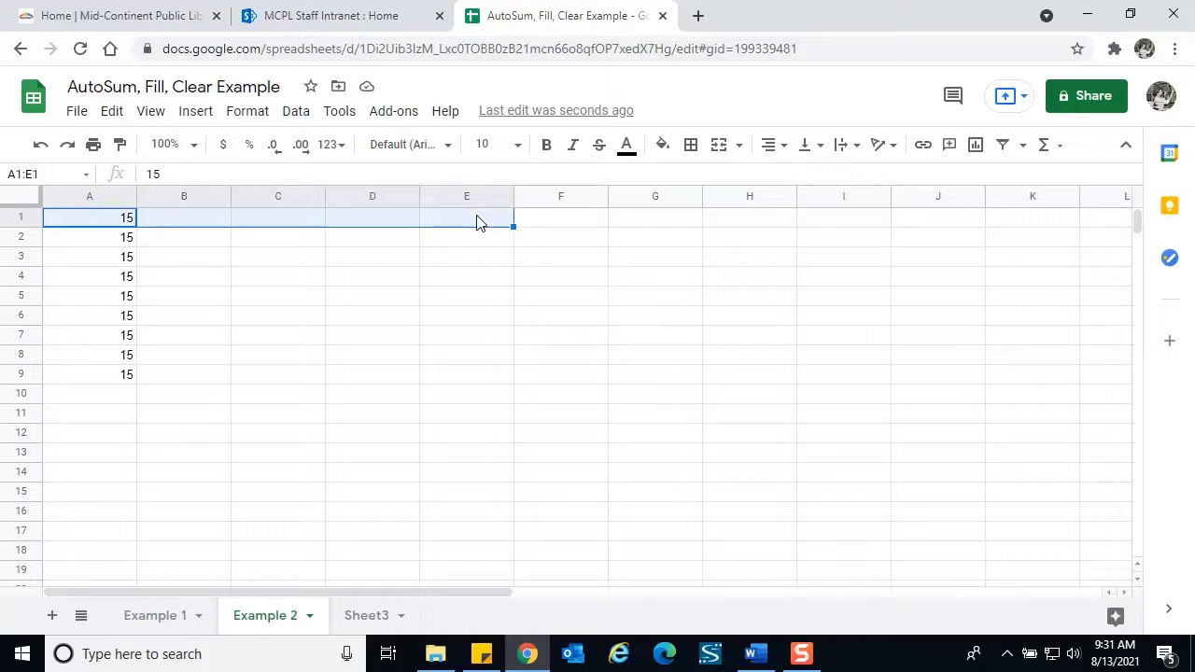
key("ctrl+r")
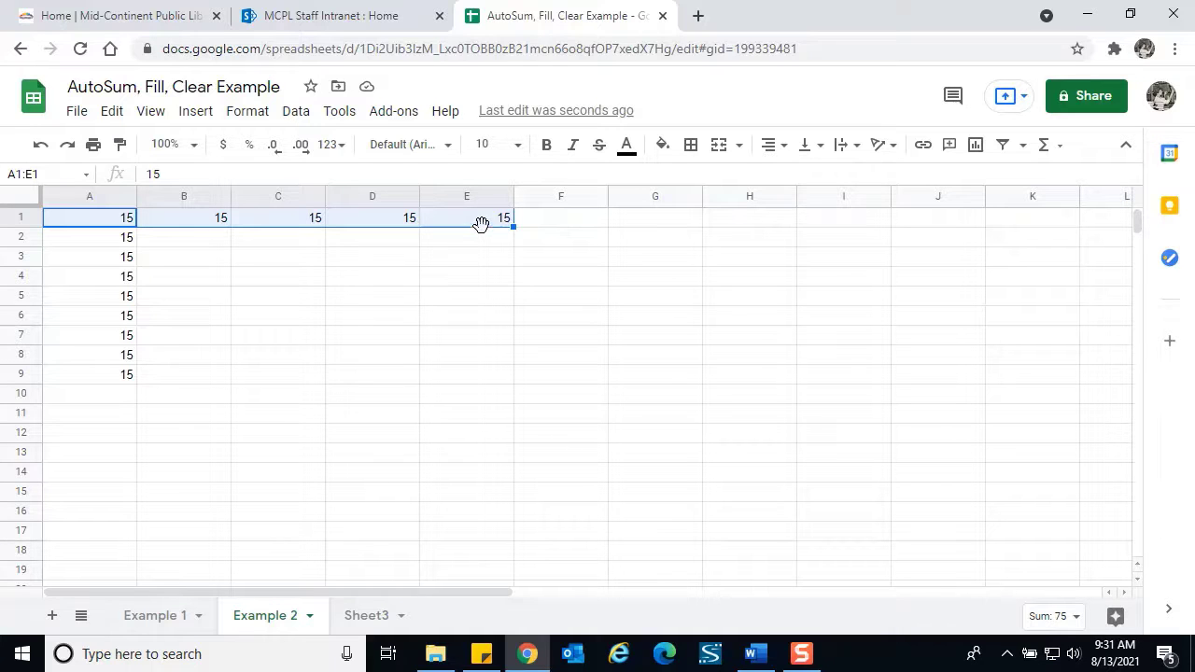
key("ctrl+c")
key("Escape")
left_click(491, 261)
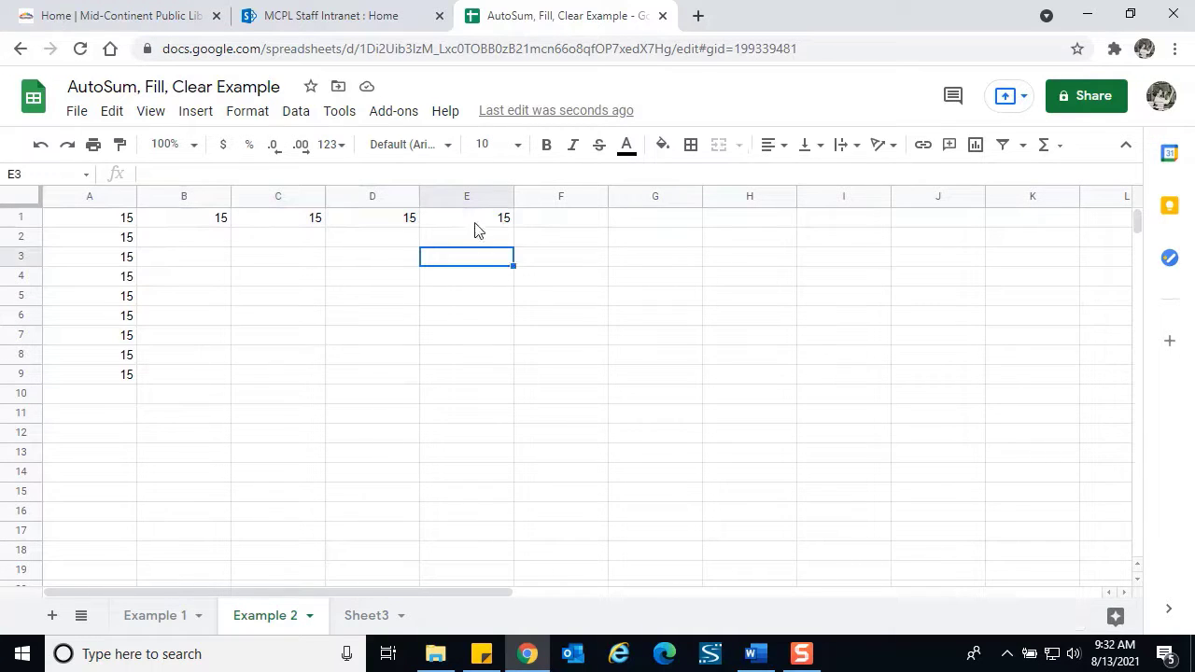
Fill the value in E1 down through E9.
left_click(475, 221)
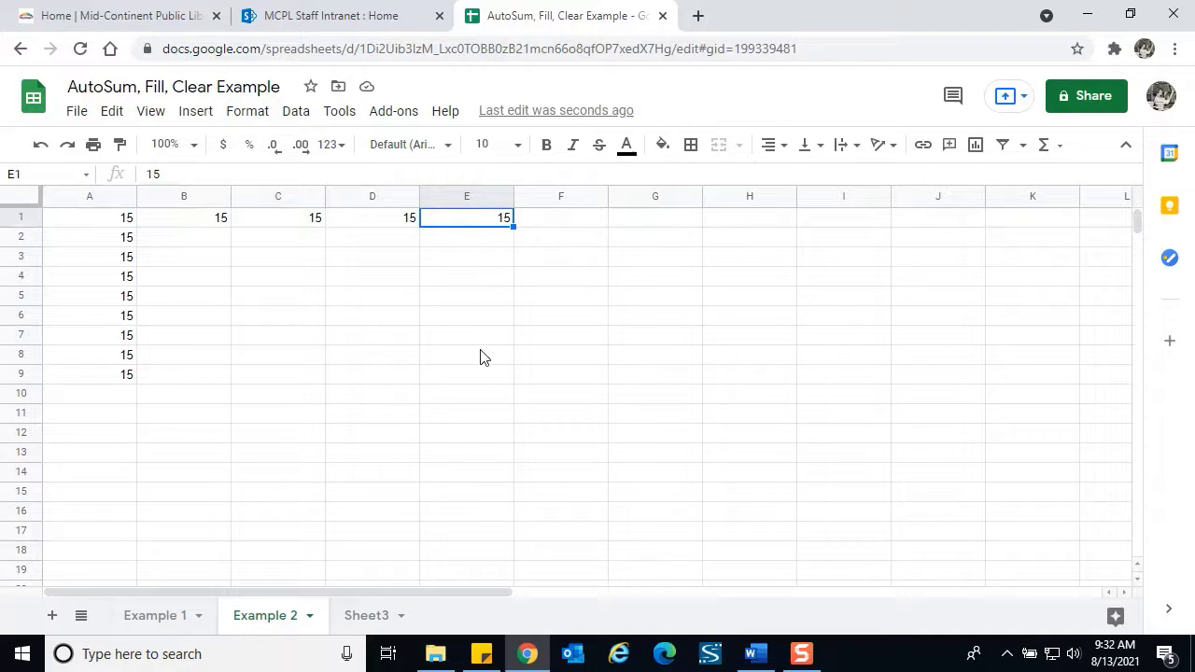
left_click(469, 376, "shift")
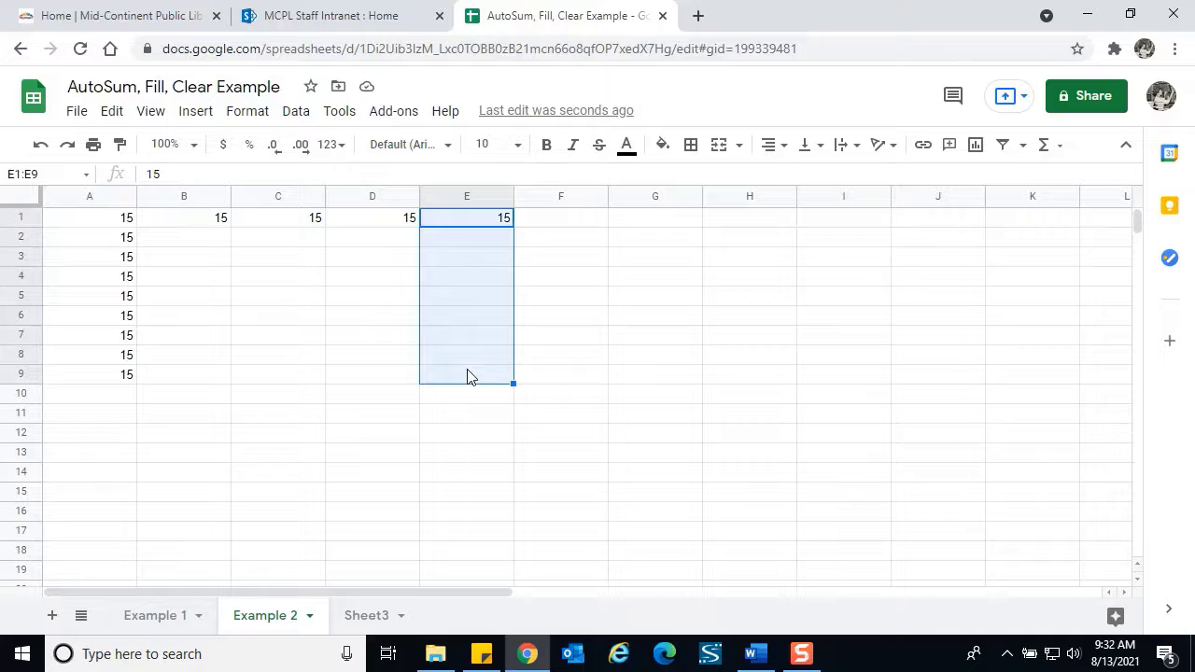
key("ctrl+d")
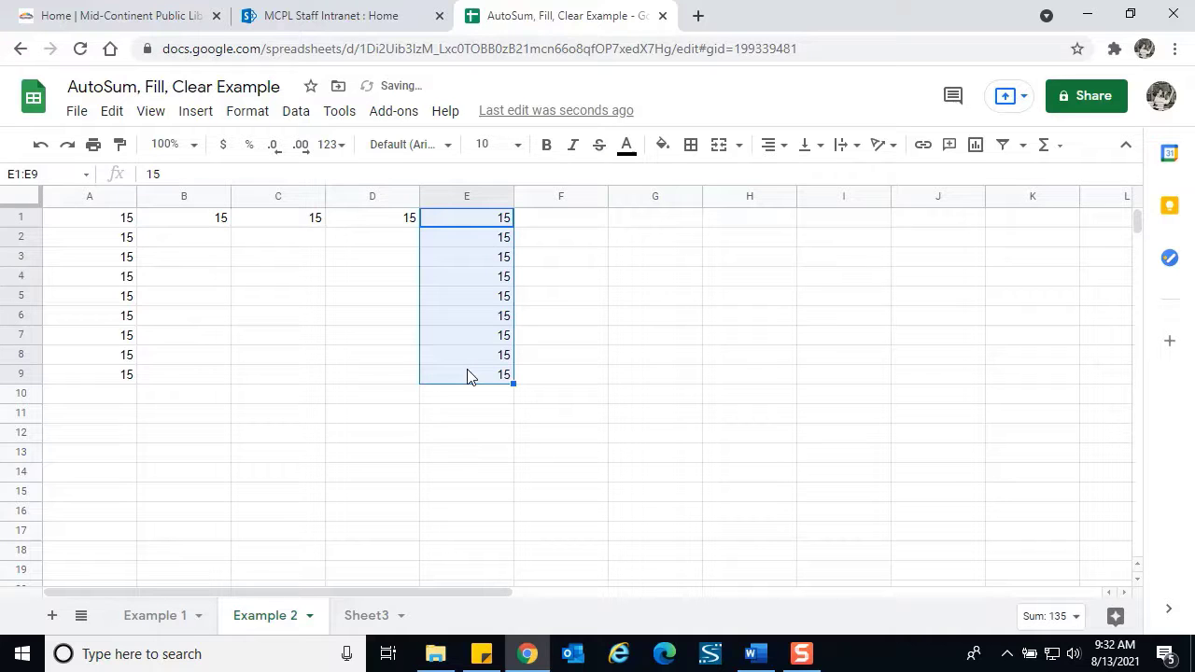
Fill the value in E5 across row 5 to the right through H5.
left_click(379, 300)
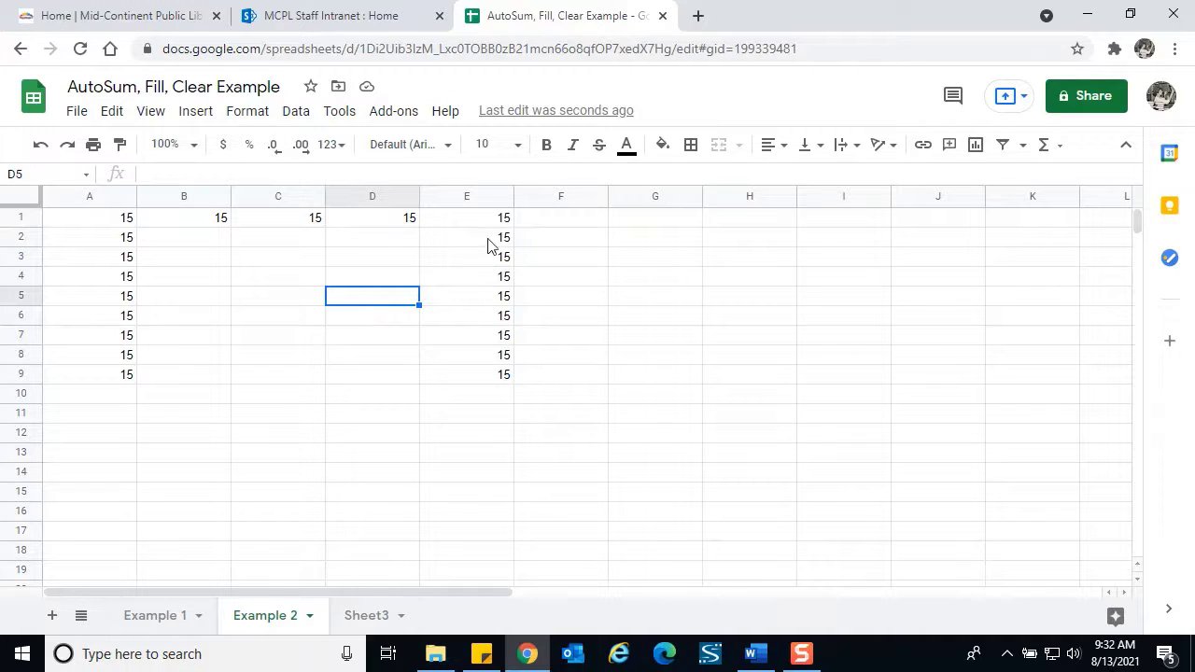
left_click(485, 300)
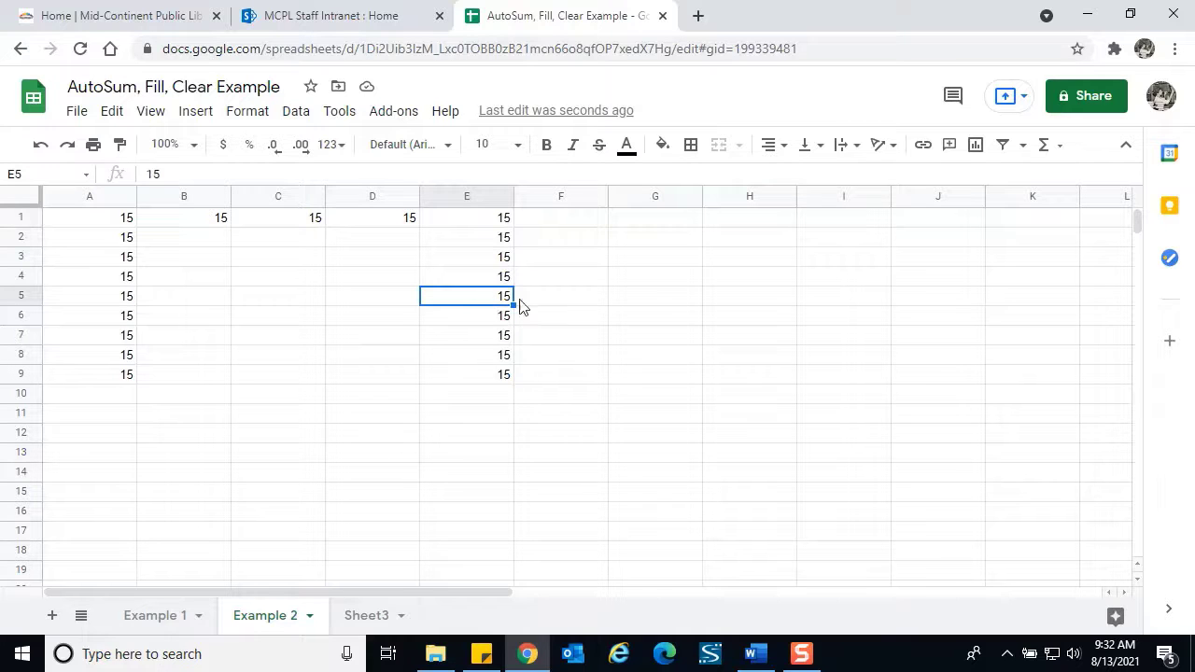
left_click(750, 297, "shift")
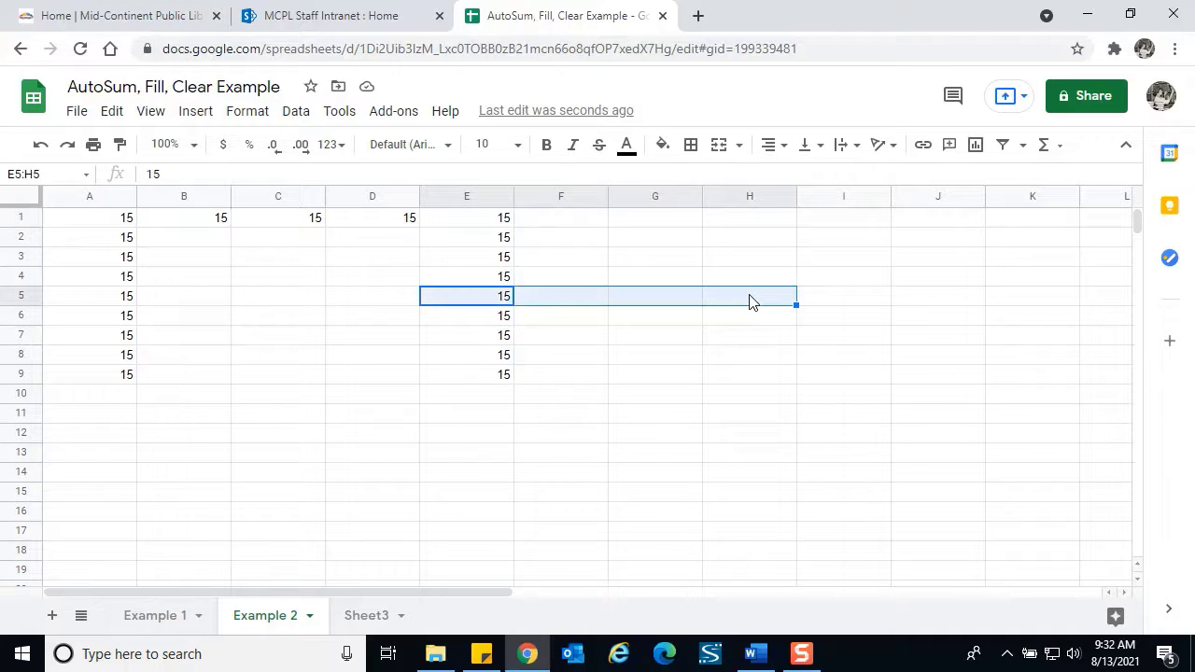
key("ctrl+r")
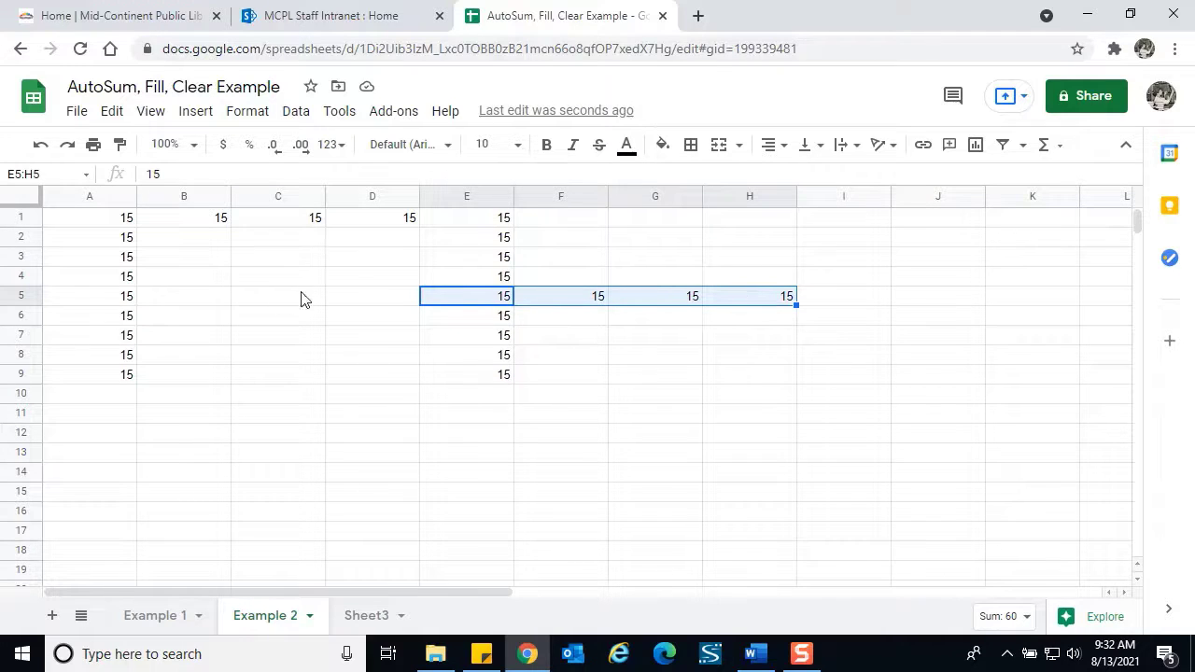
Fill the value in A7 across row 7 to the right through E7.
left_click(104, 340)
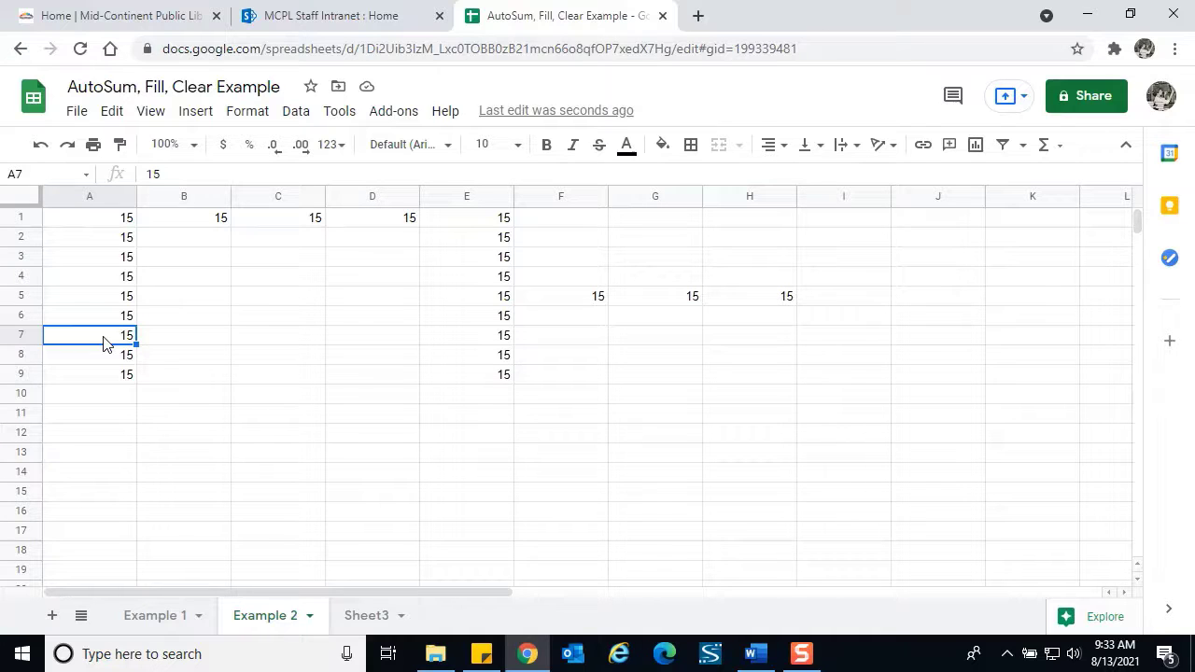
key("ctrl+shift+Right")
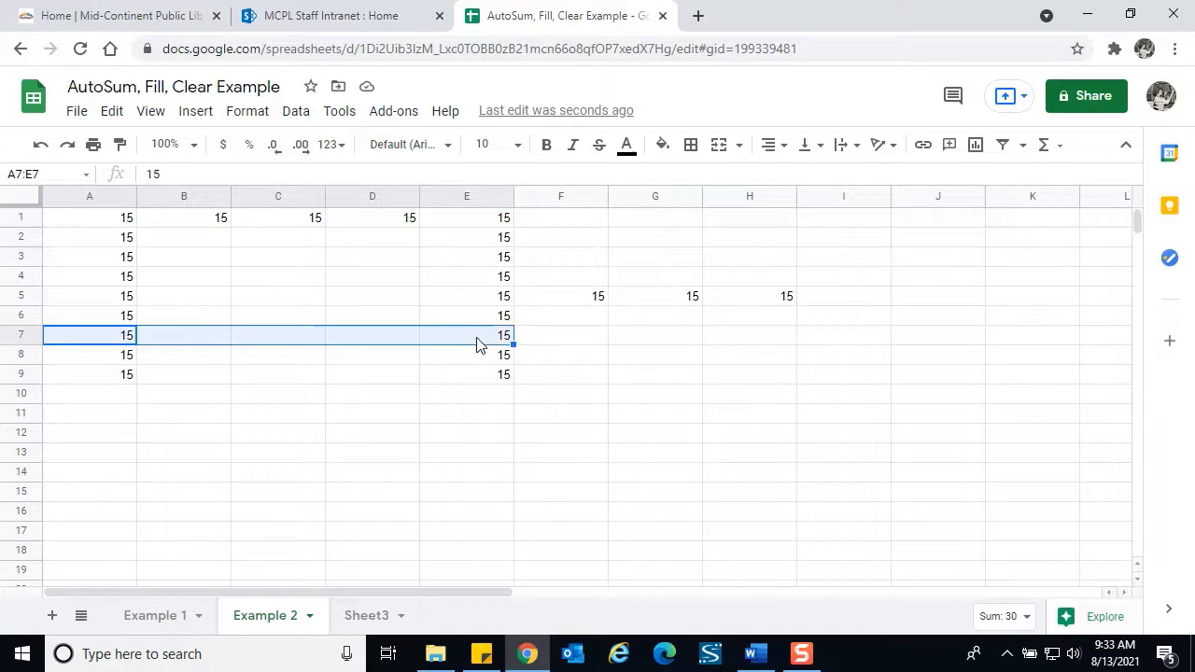
key("ctrl+r")
Enter 20 in cell E9 and apply a fill right across the range A9:E9, selected starting from E9.
left_click(484, 377)
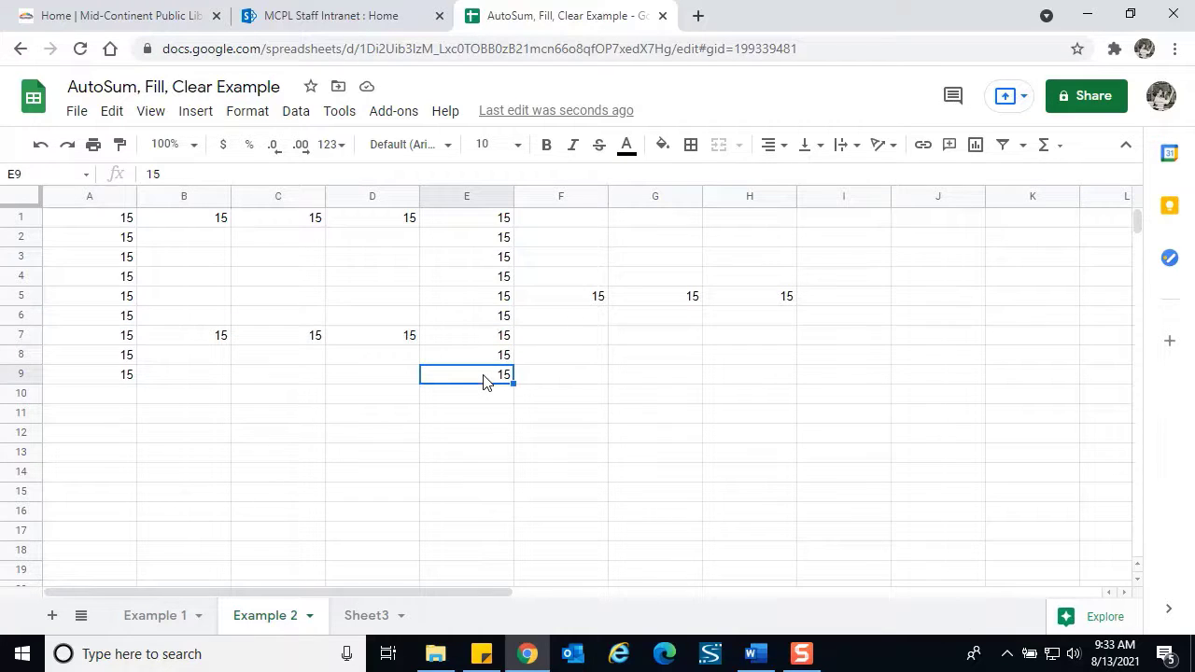
type("20")
key("Return")
left_click(484, 377)
key("ctrl+shift+Left")
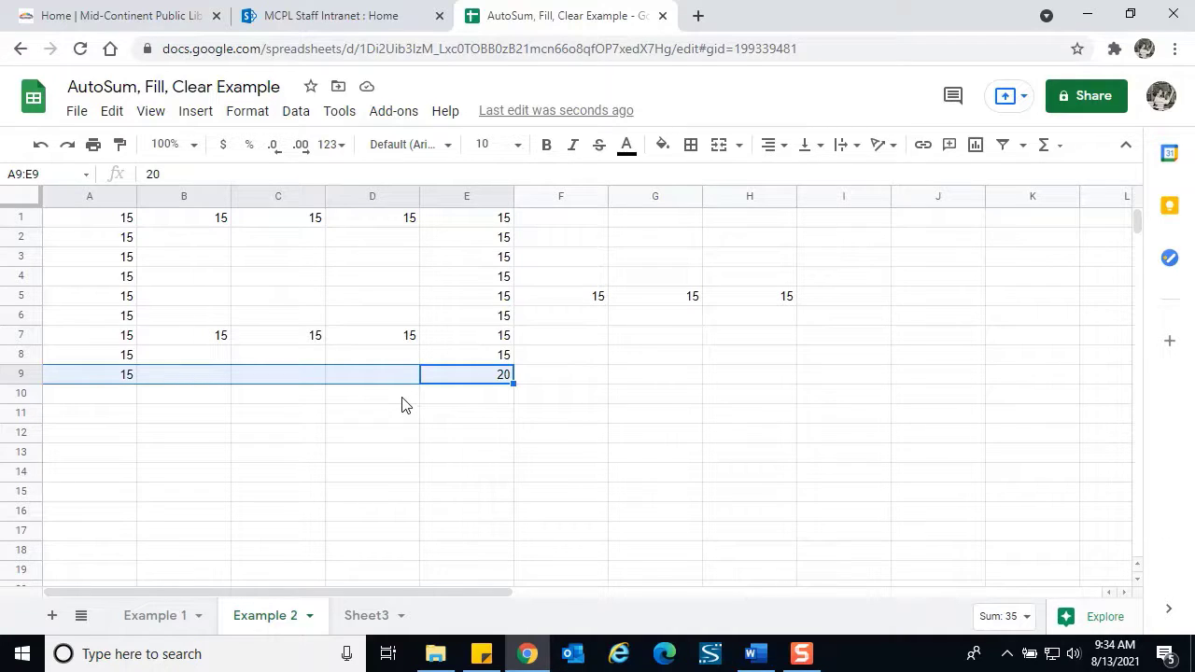
key("ctrl+r")
Enter 20 in cell D1 and fill it down through D7.
left_click(371, 221)
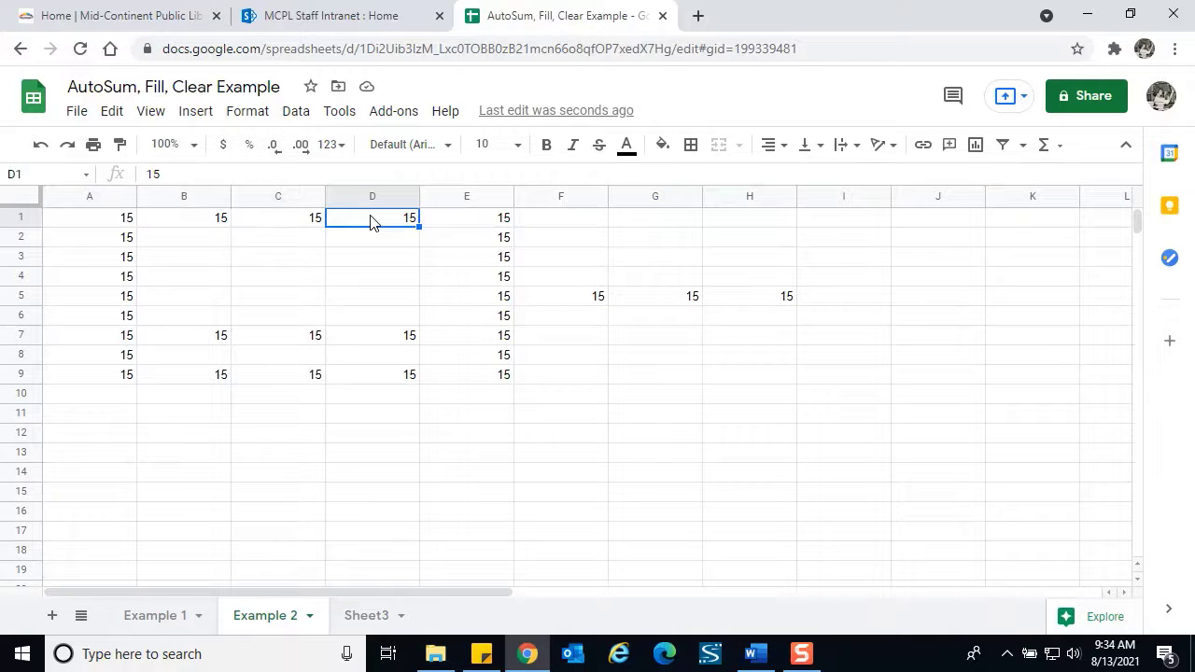
type("20")
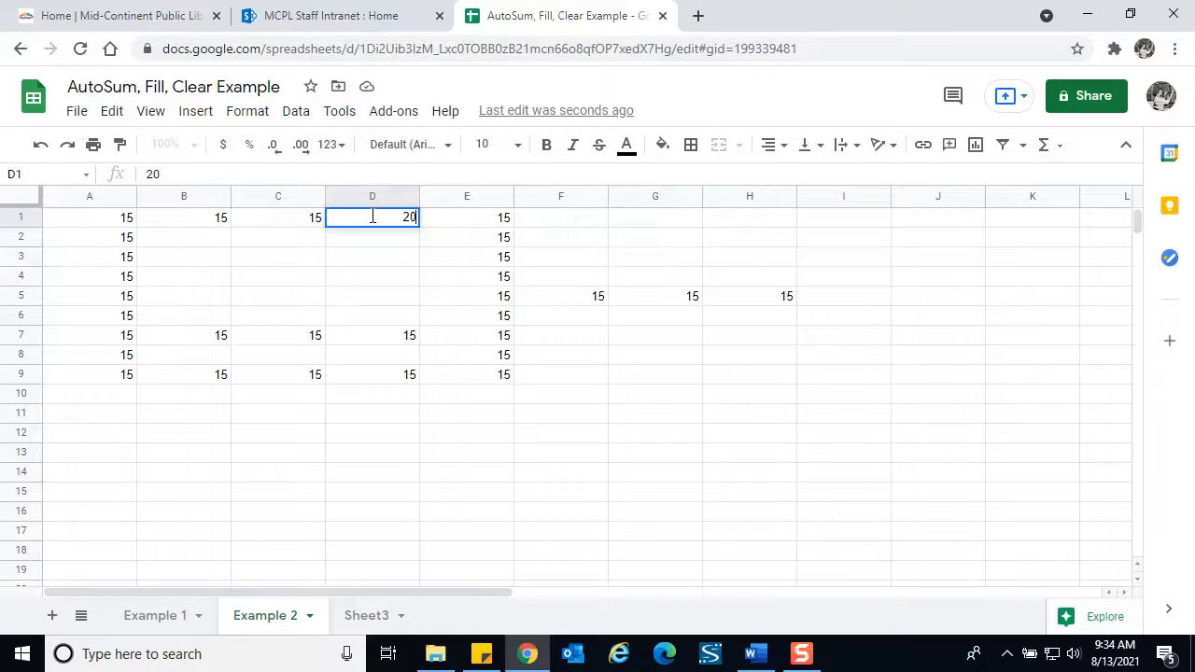
key("Return")
left_click(372, 221)
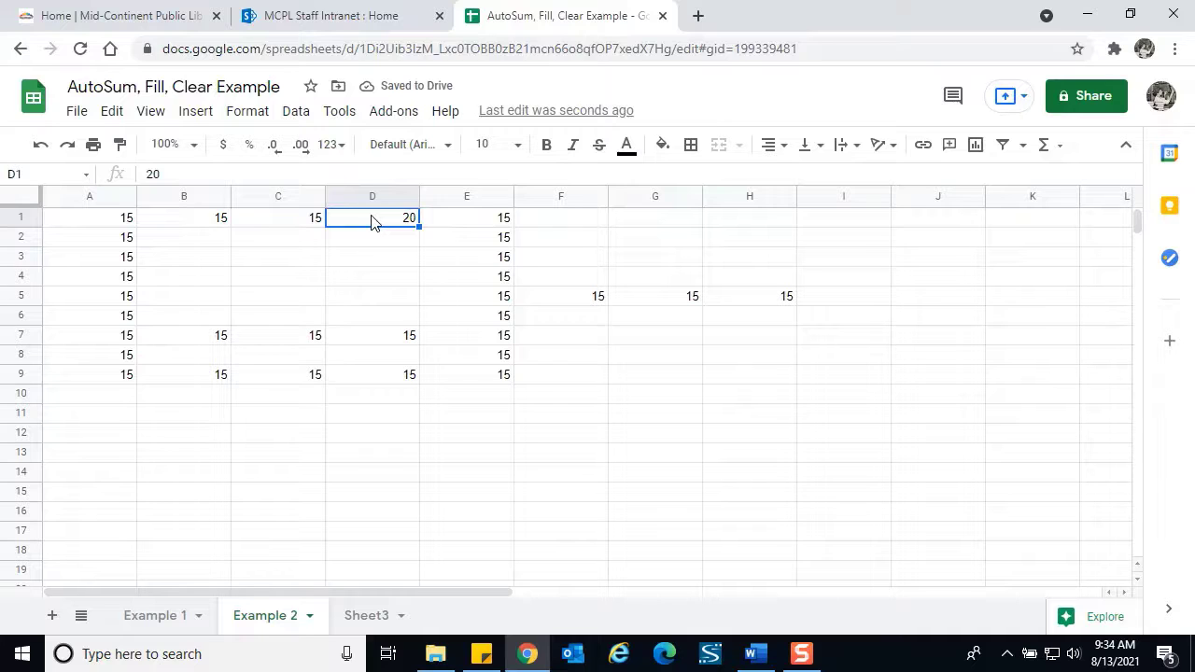
key("ctrl+shift+Down")
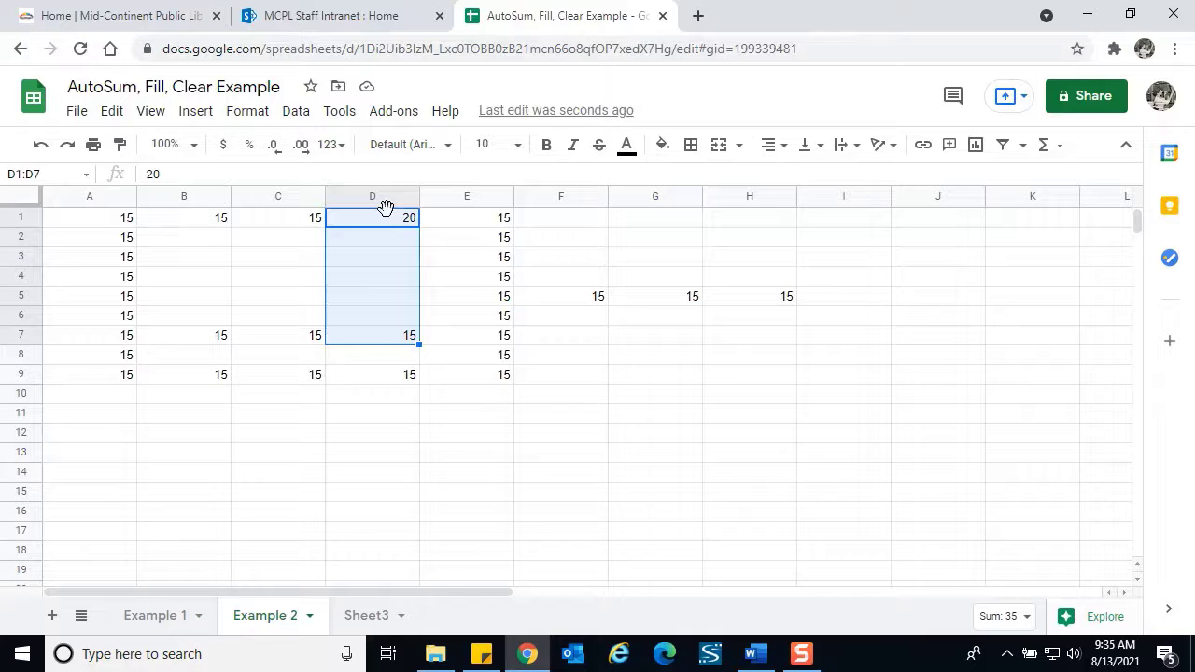
key("ctrl+d")
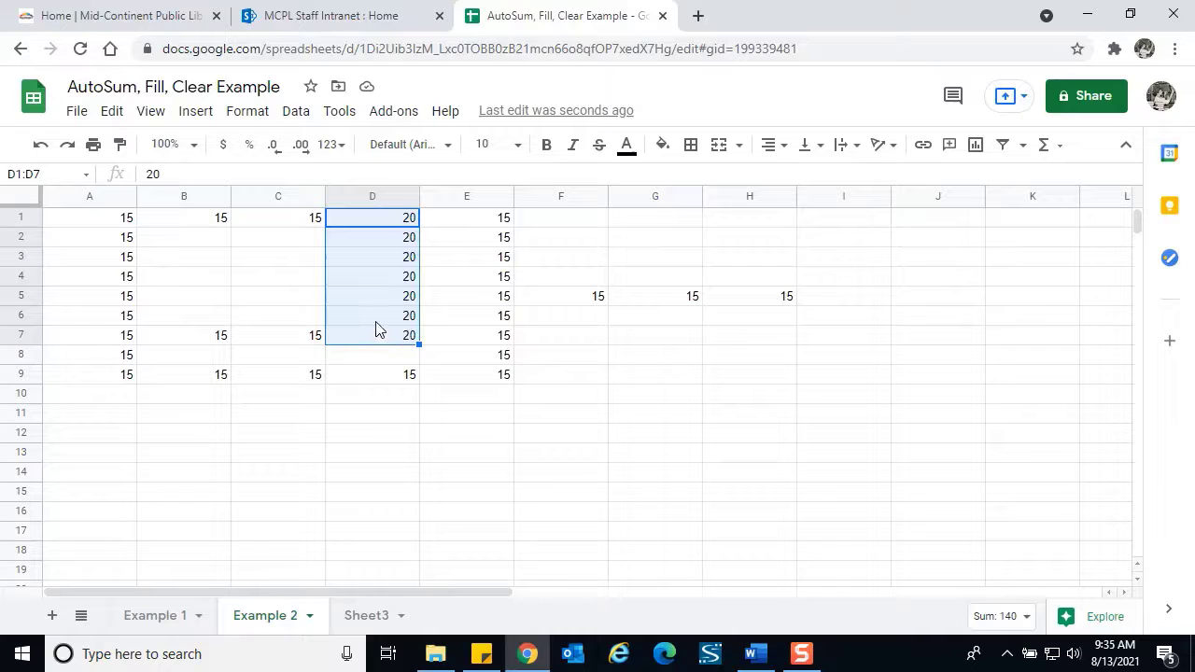
Enter 30 in cell C7 and apply a fill down across the range C1:C7, selected starting from C7.
left_click(288, 342)
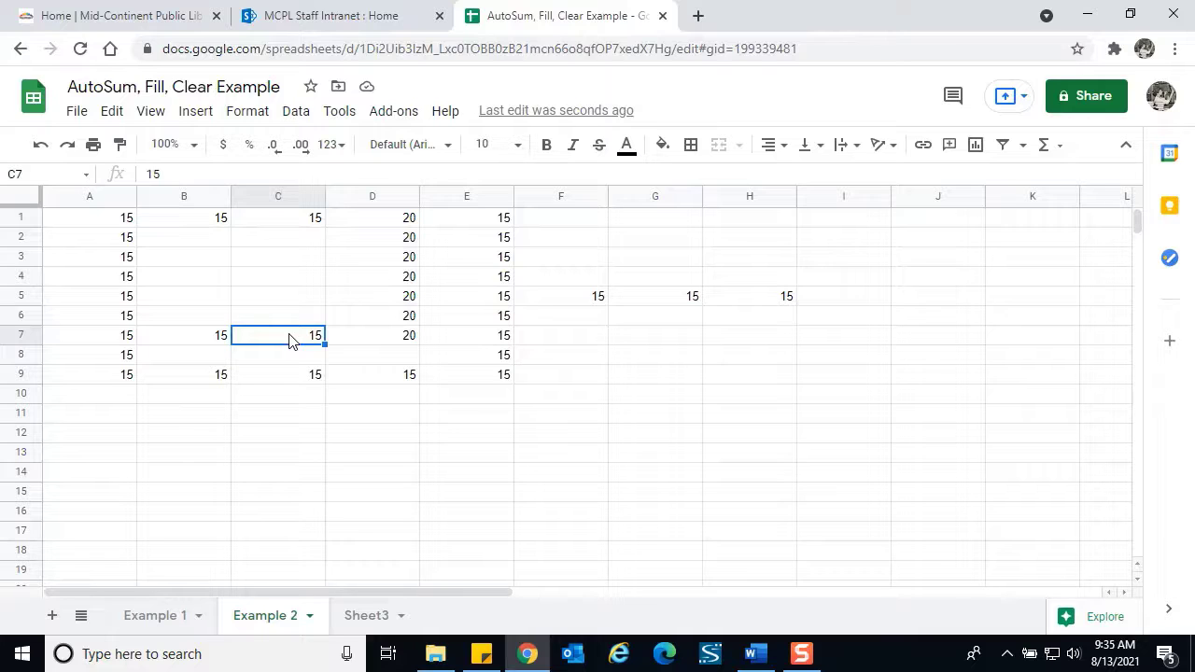
type("30")
key("Return")
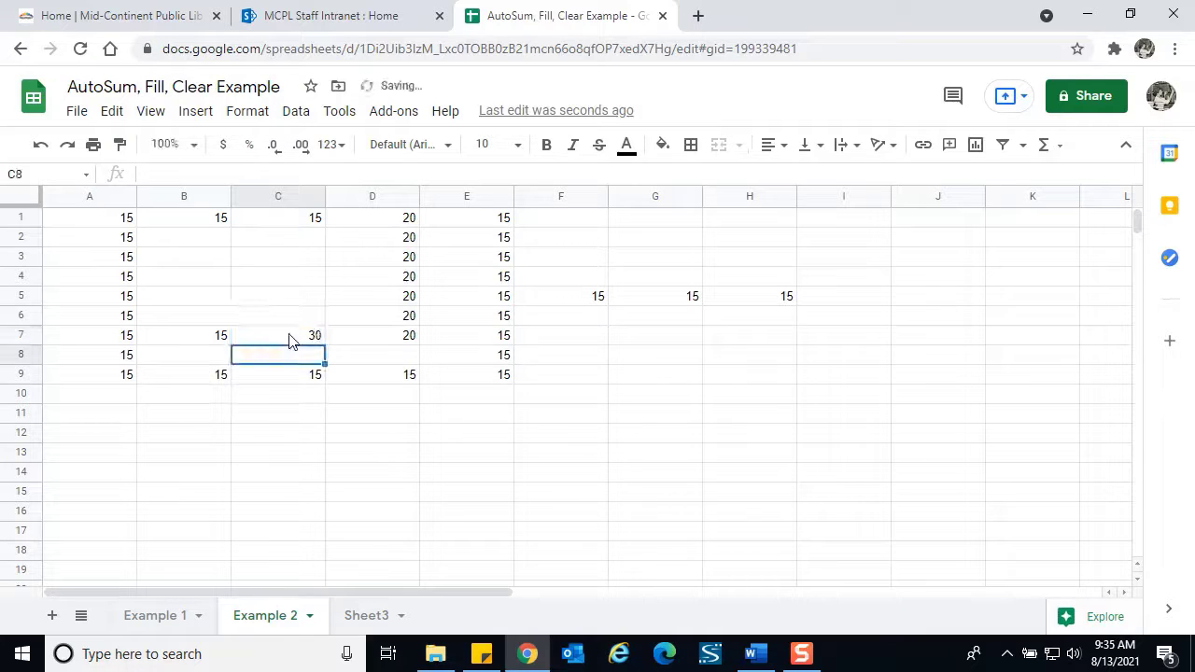
left_click(289, 341)
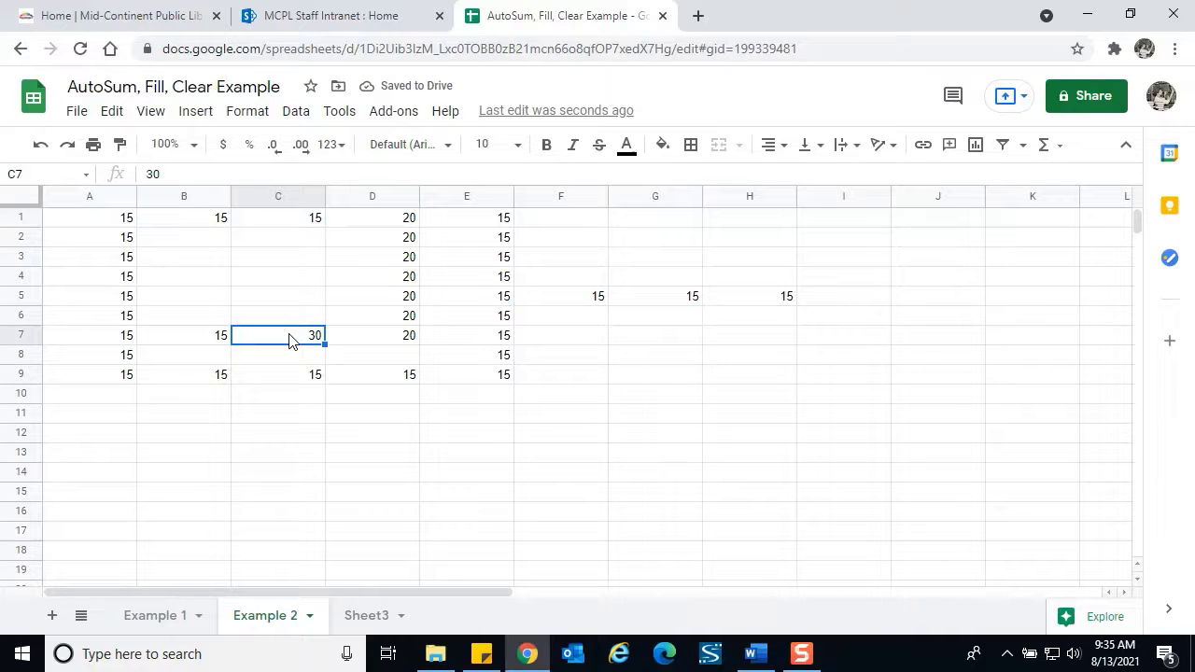
key("ctrl+shift+Up")
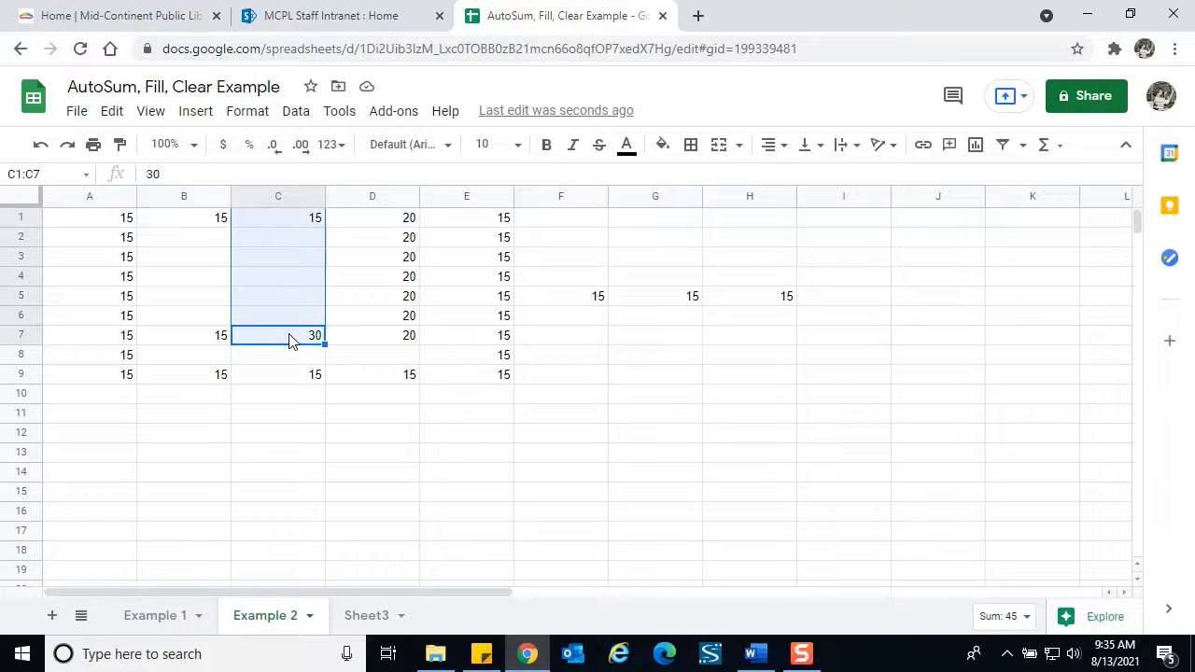
key("ctrl+d")
Enter 40 in cell A12 and copy that cell.
left_click(95, 435)
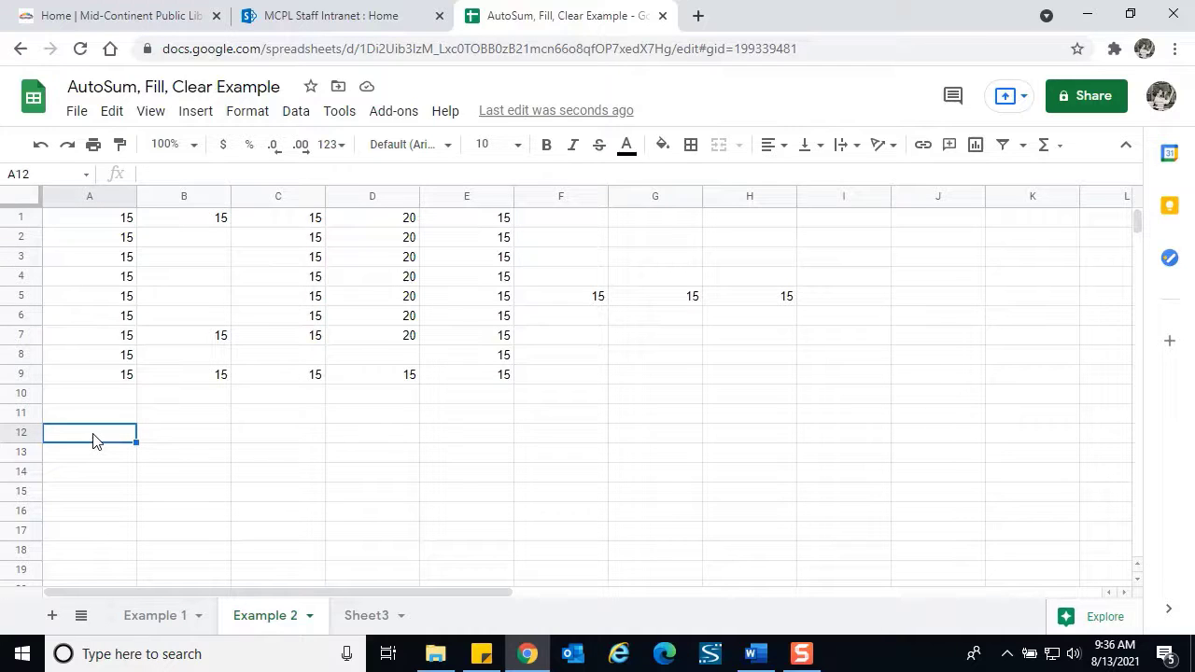
type("40")
key("Return")
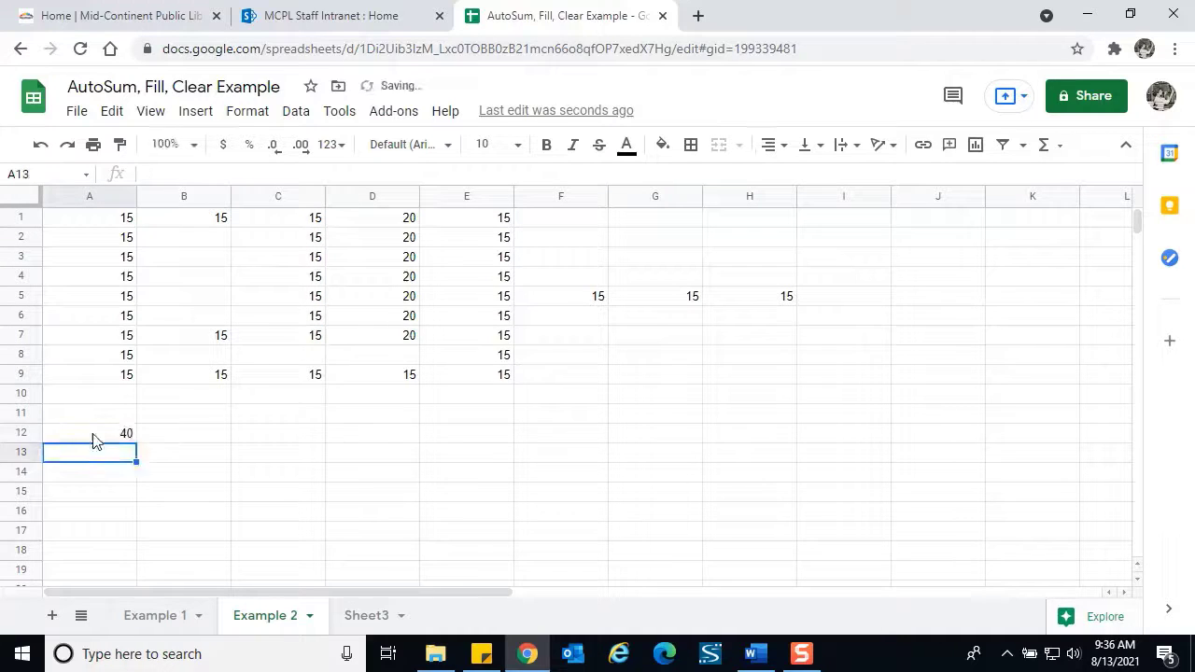
left_click(91, 437)
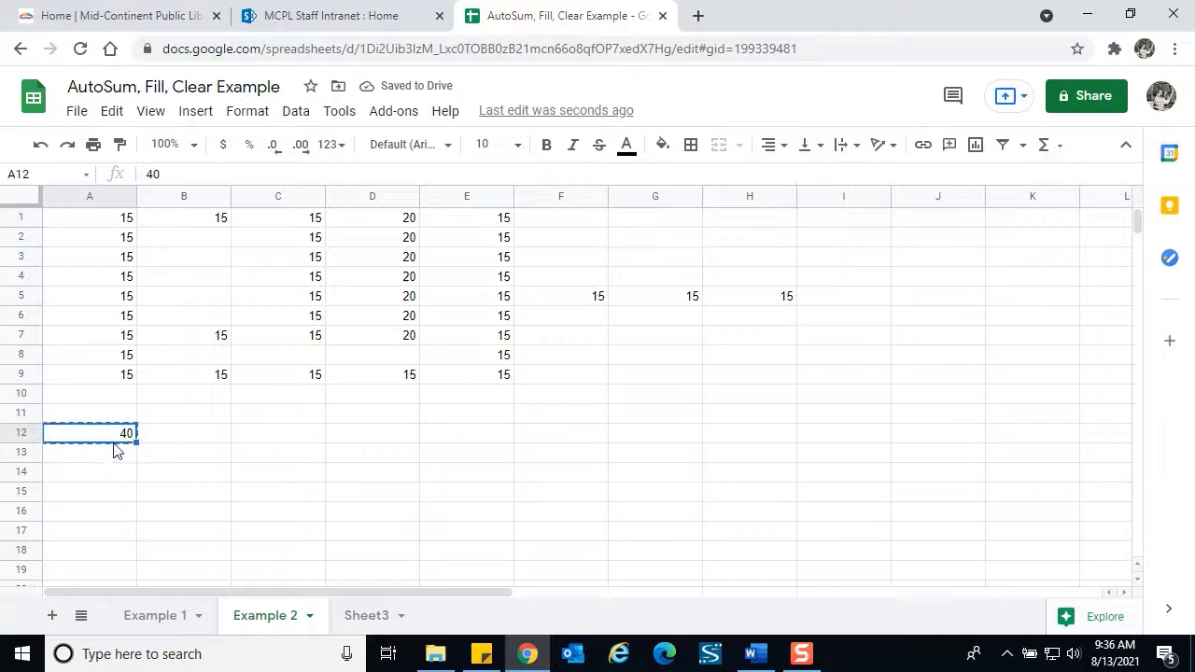
key("ctrl+c")
key("alt+Tab")
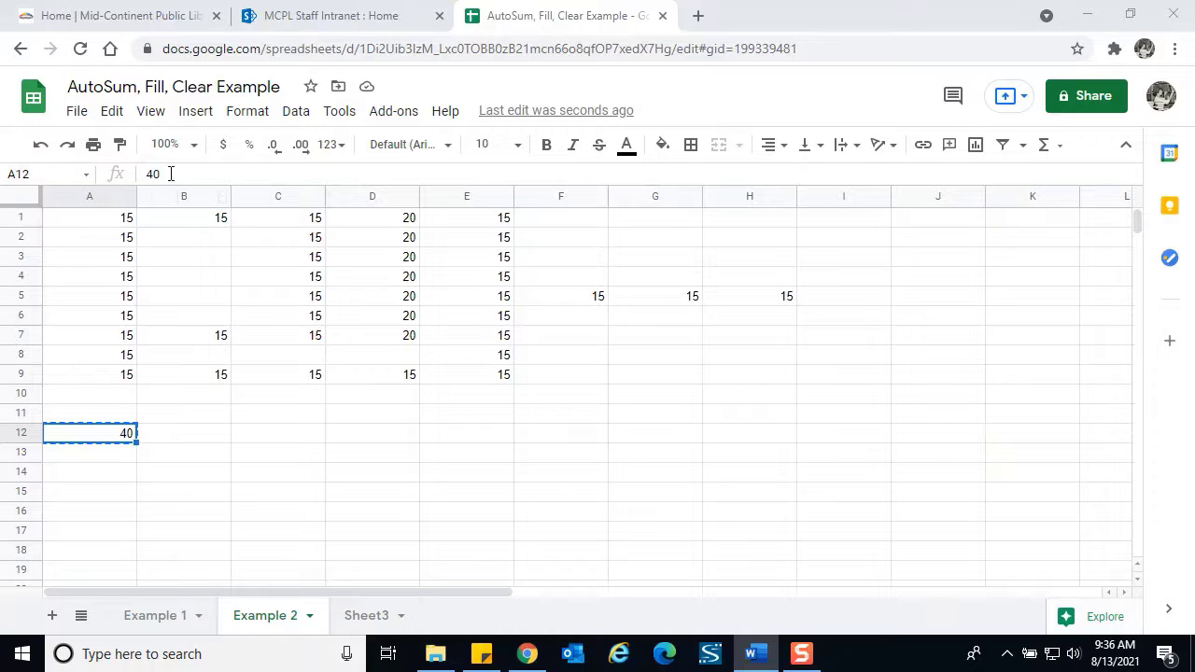
Select the range J1:J15 by its reference and paste the copied value from A12 into it.
left_click(36, 175)
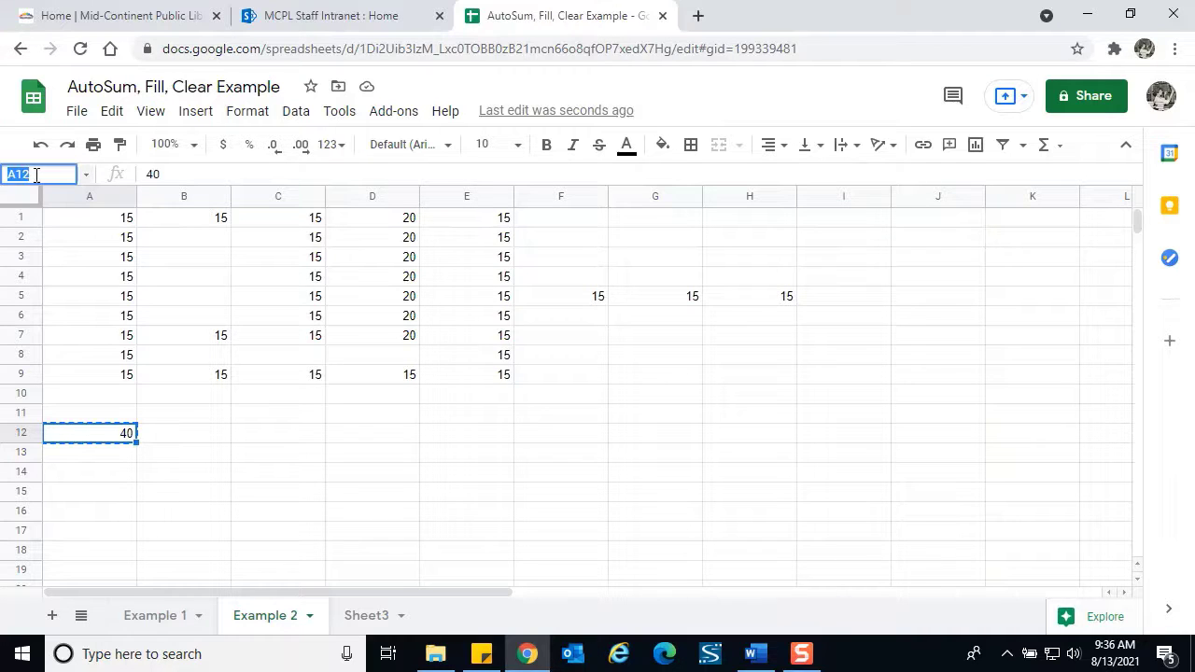
type("j1:j15")
key("Return")
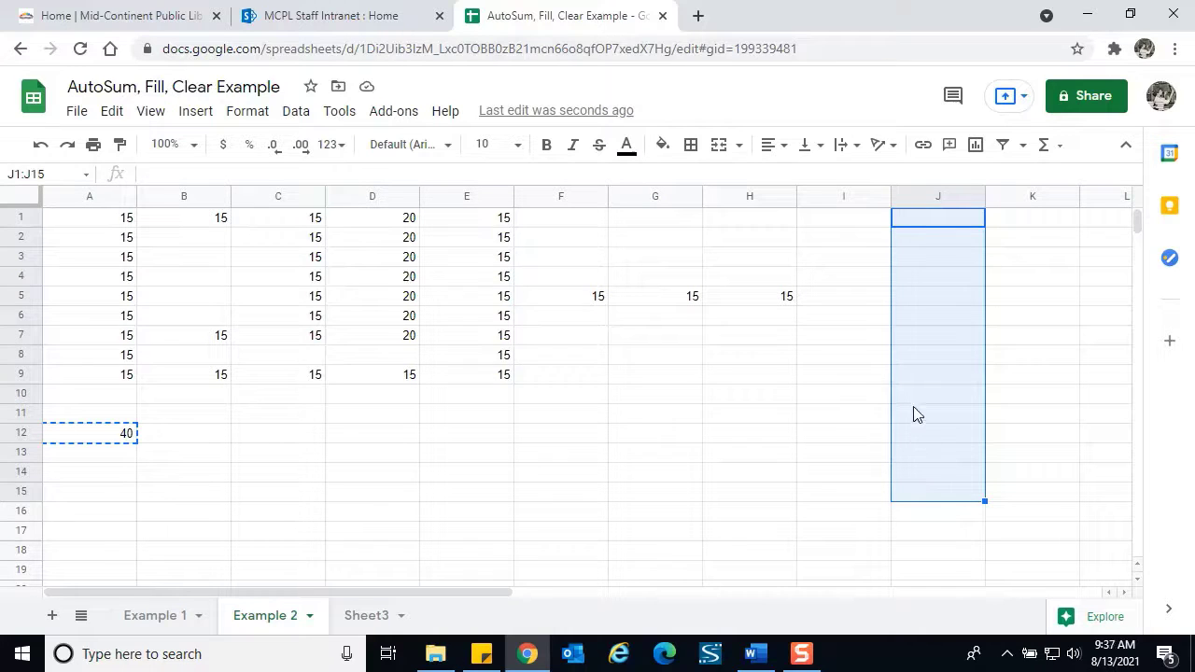
key("ctrl+v")
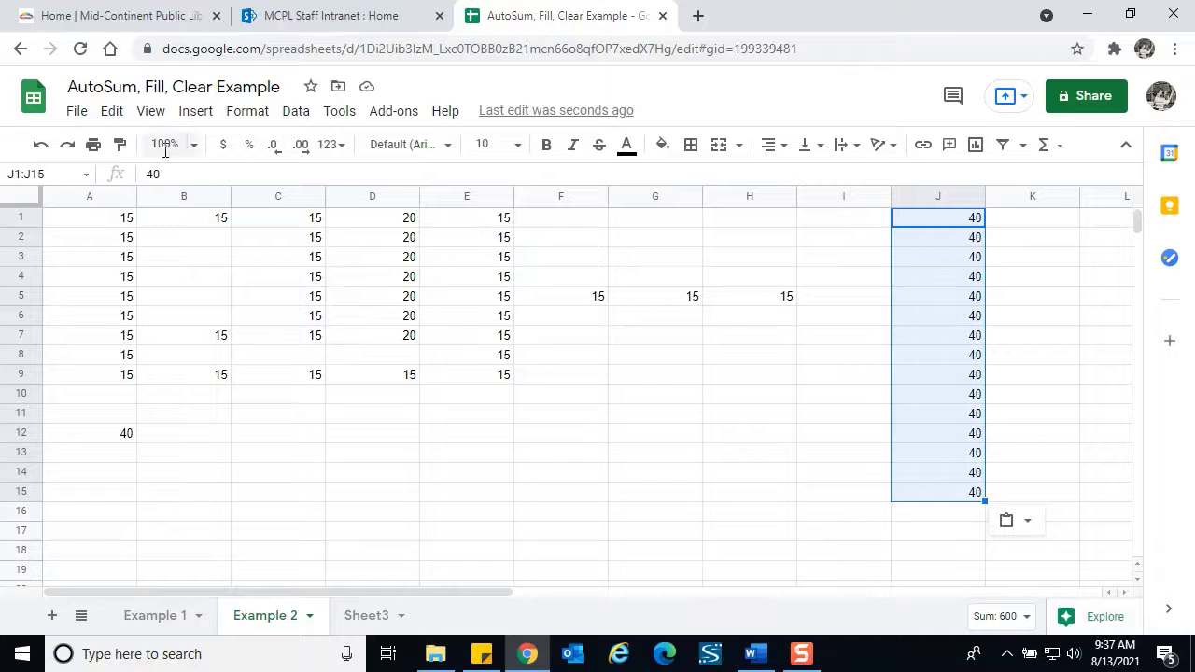
Format the values in J1:J15 as bold and italic.
left_click(548, 146)
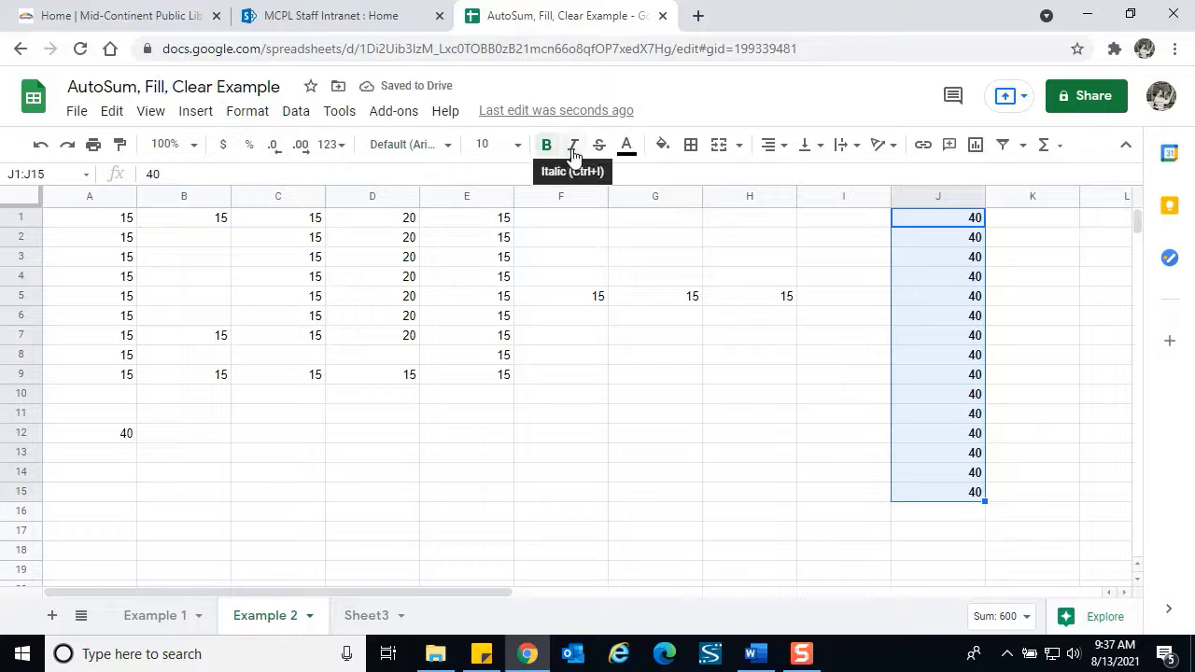
left_click(573, 149)
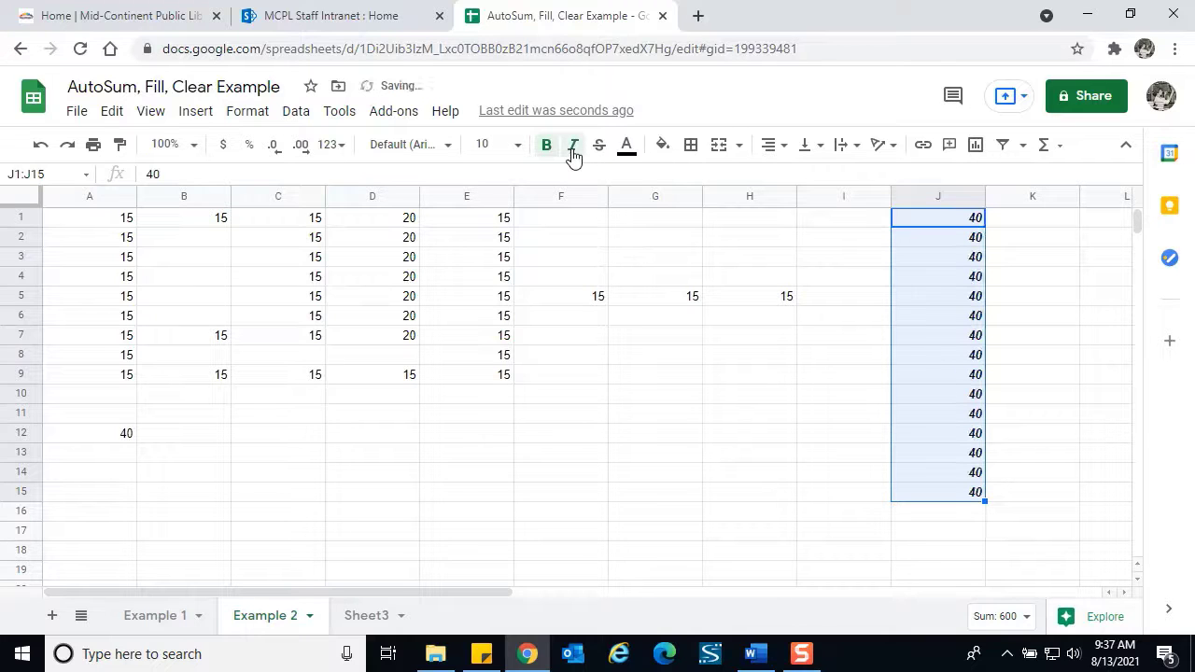
Clear the formatting of J1:J15 and delete the values in that range.
left_click(249, 113)
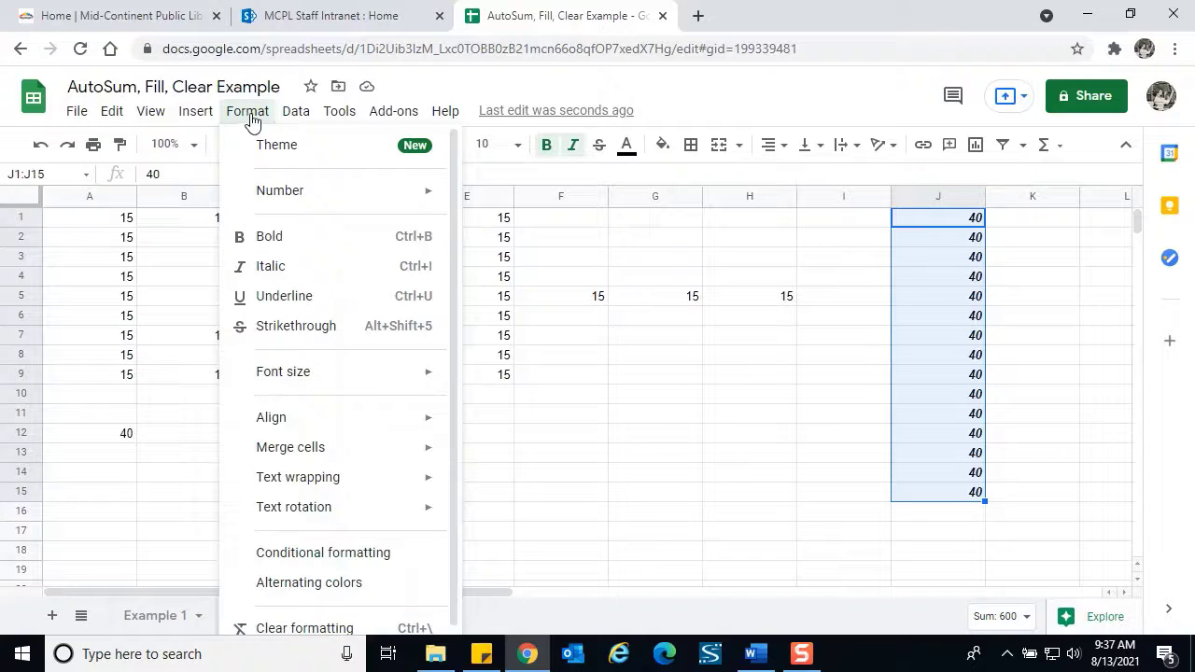
left_click(295, 628)
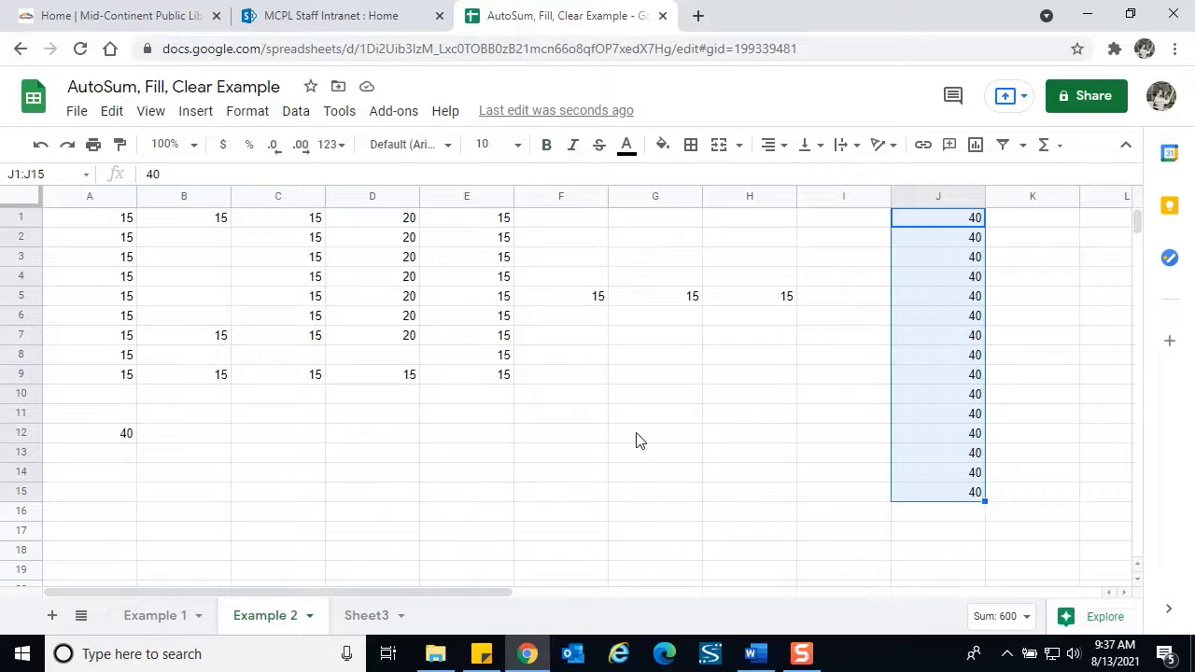
key("Delete")
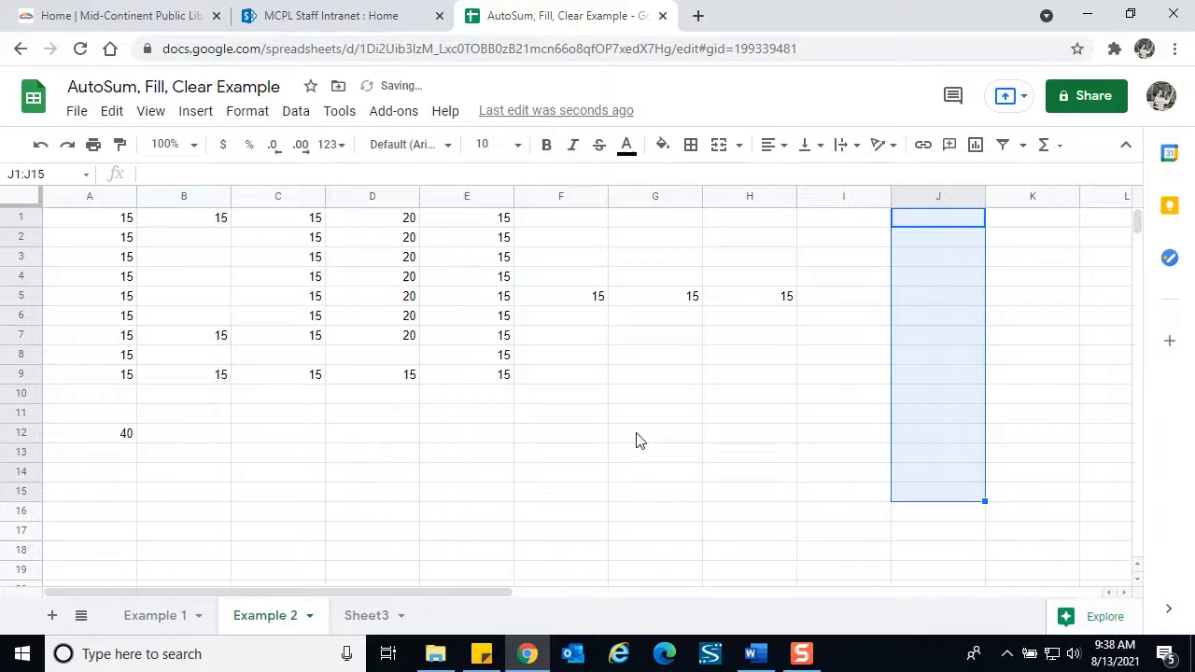